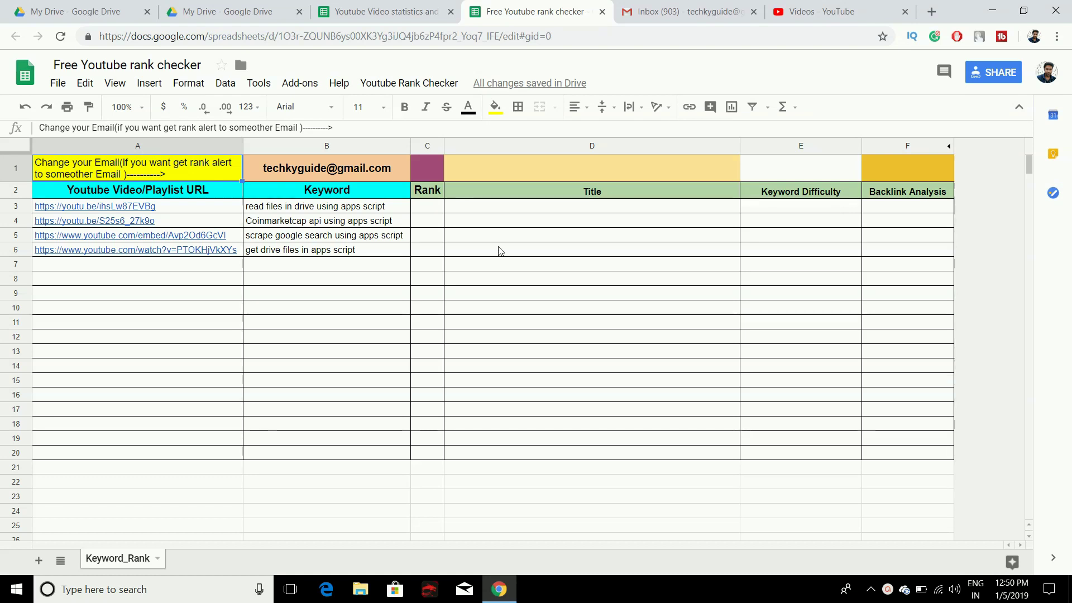
- Copy the first video URL from A3 into cell A7
click(362, 175)
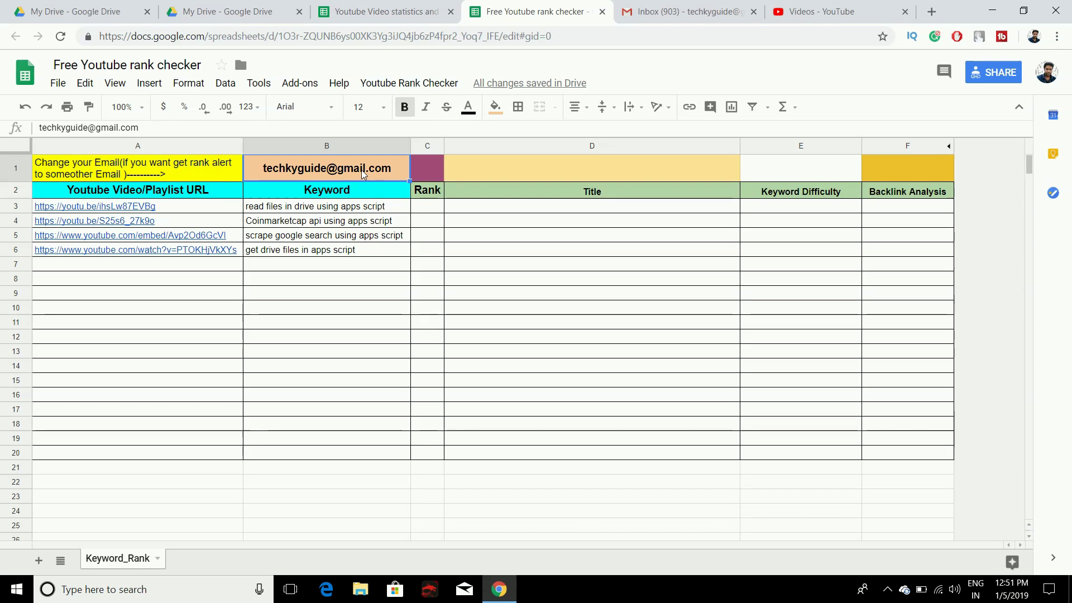
key(Down)
key(Down)
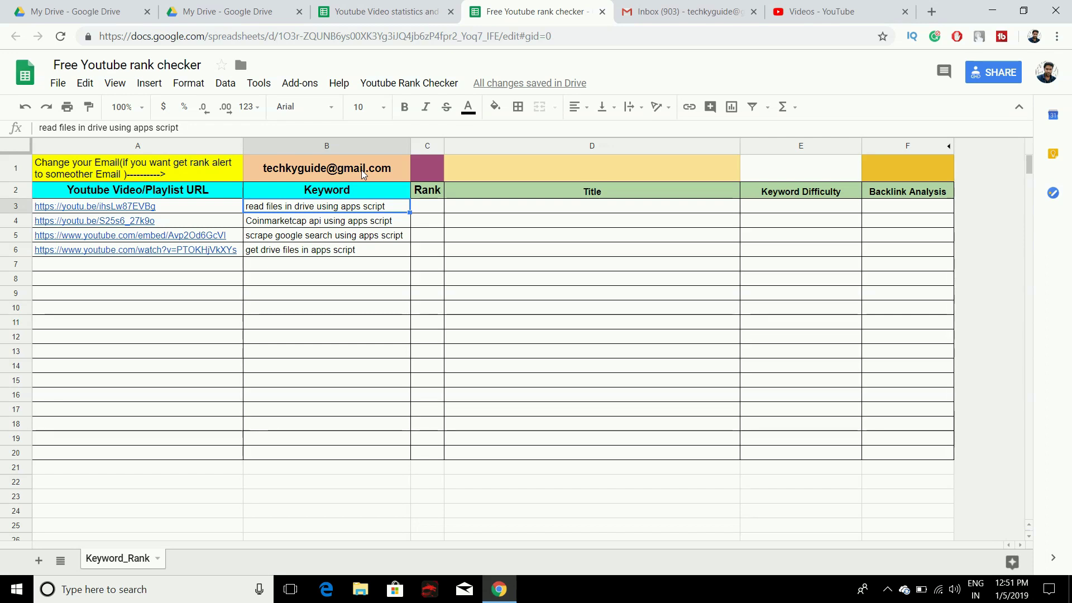
key(Down)
key(Down)
key(Down)
key(Down)
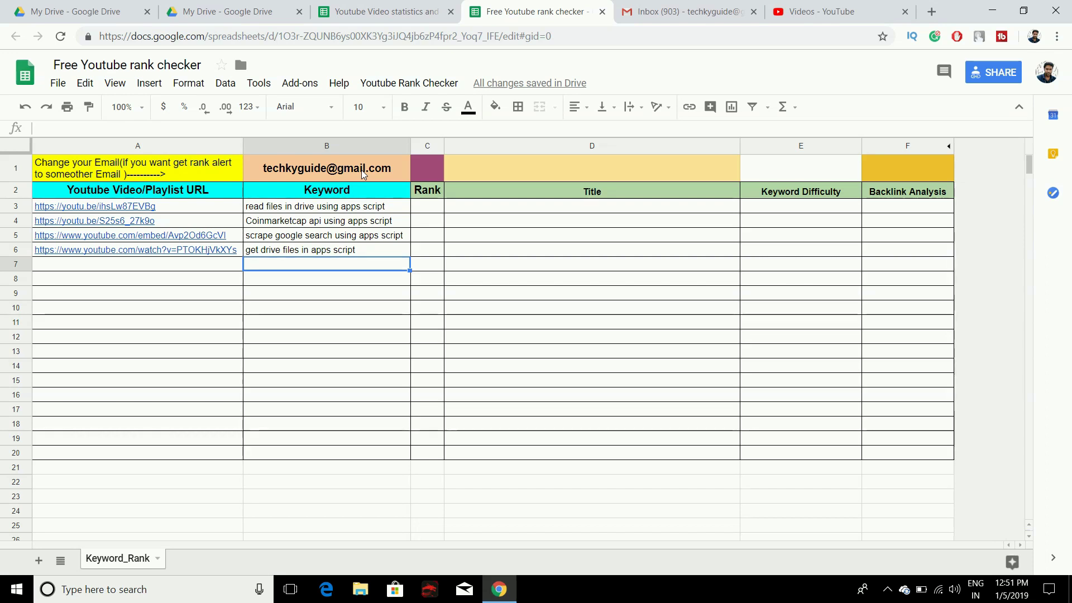
key(Left)
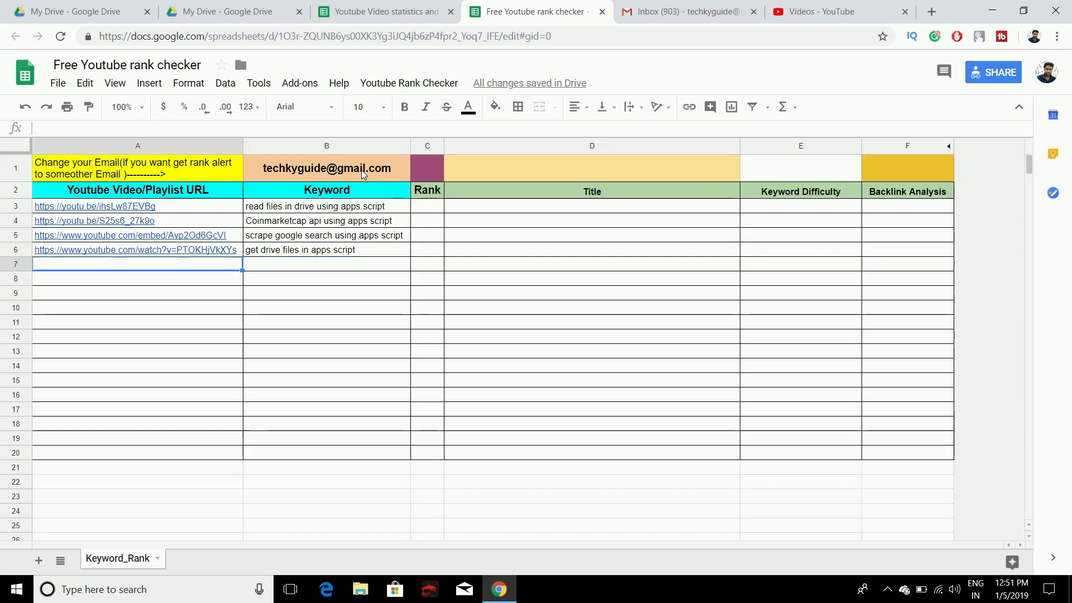
key(Up)
key(Up)
key(Up)
key(Up)
key(Right)
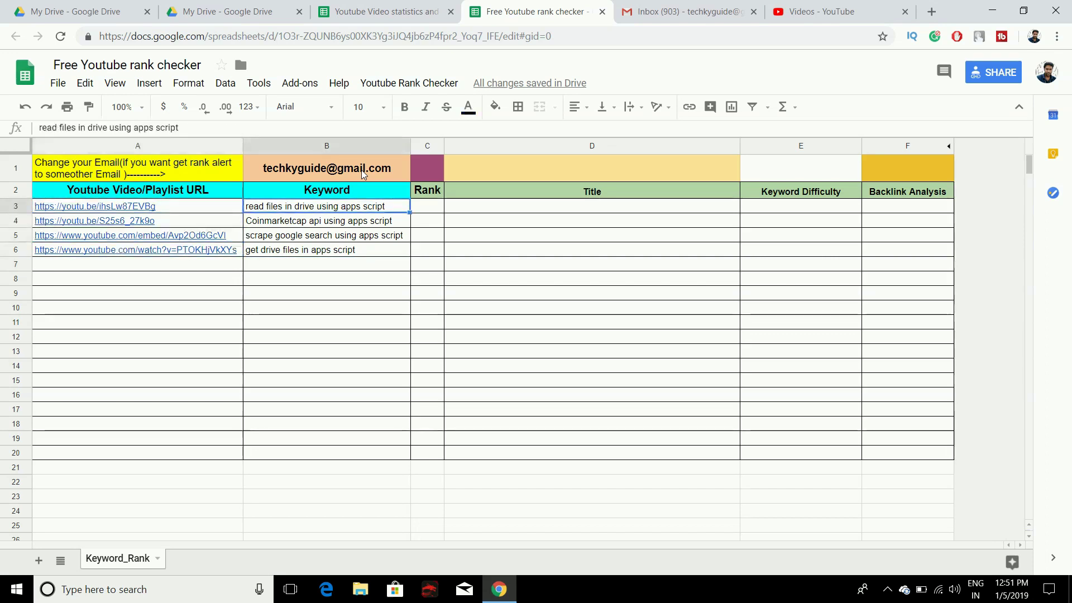
key(Left)
key(Down)
key(Down)
key(Down)
key(Down)
text(https://youtu.be/ihsLw87EVBg)
- Enter the keyword 'read file for drive' in B7 beside the new URL
key(Right)
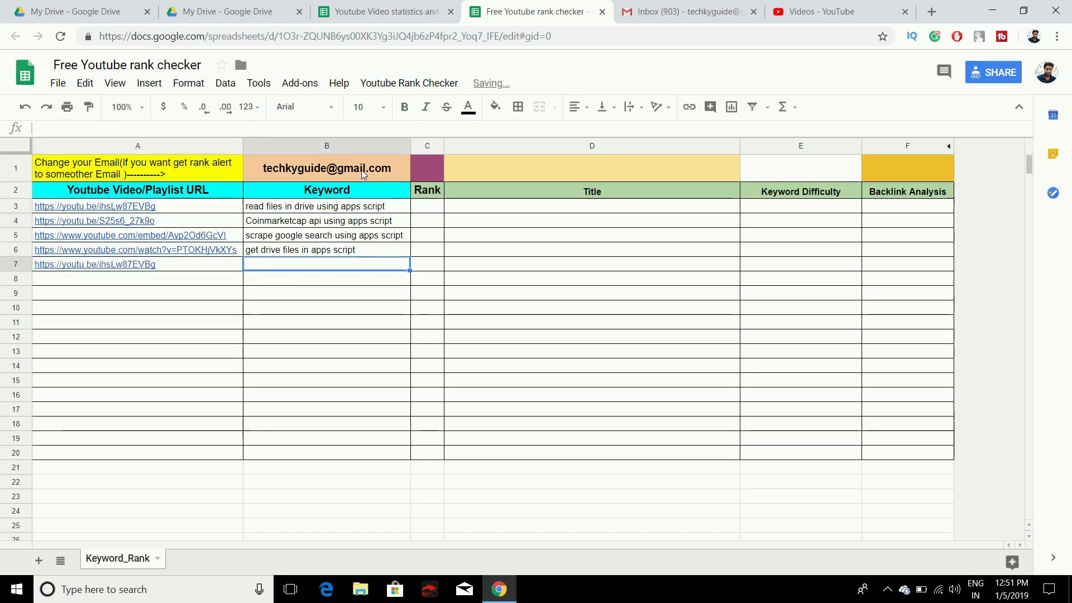
text(read )
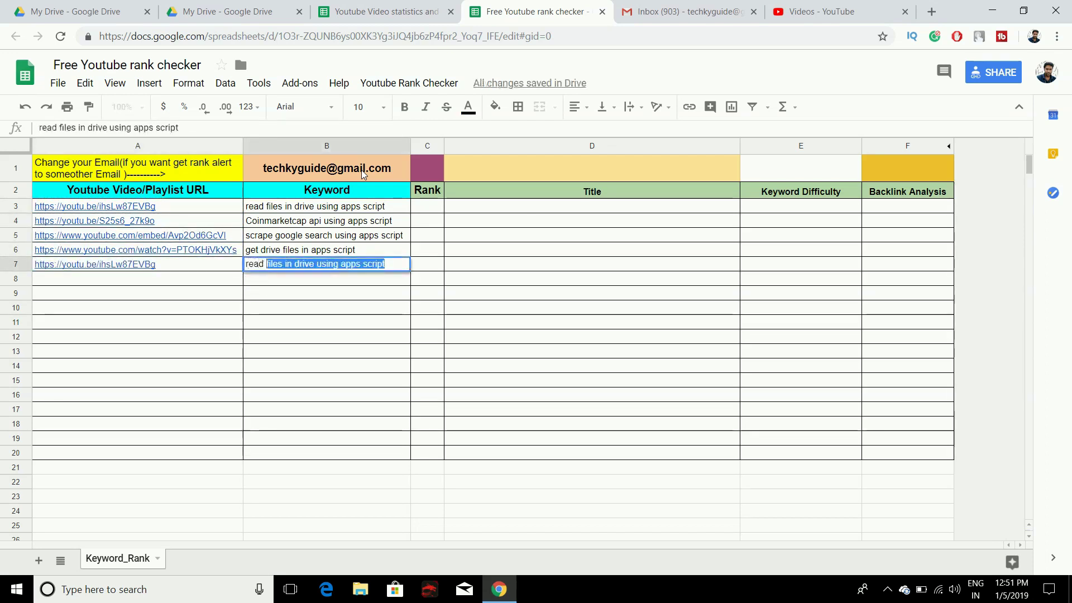
text(file for drive)
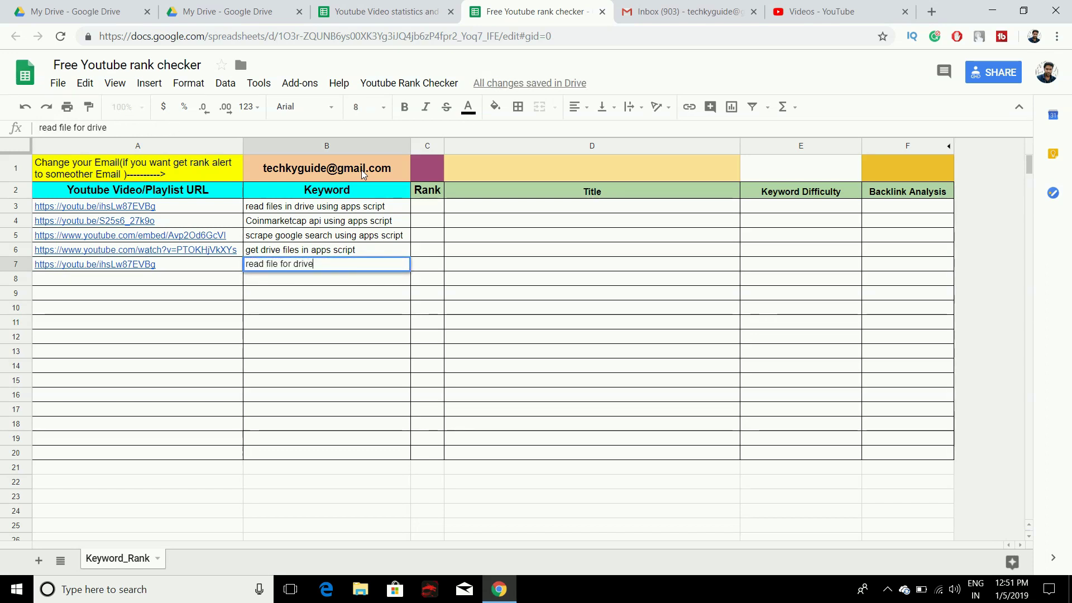
key(Return)
key(Up)
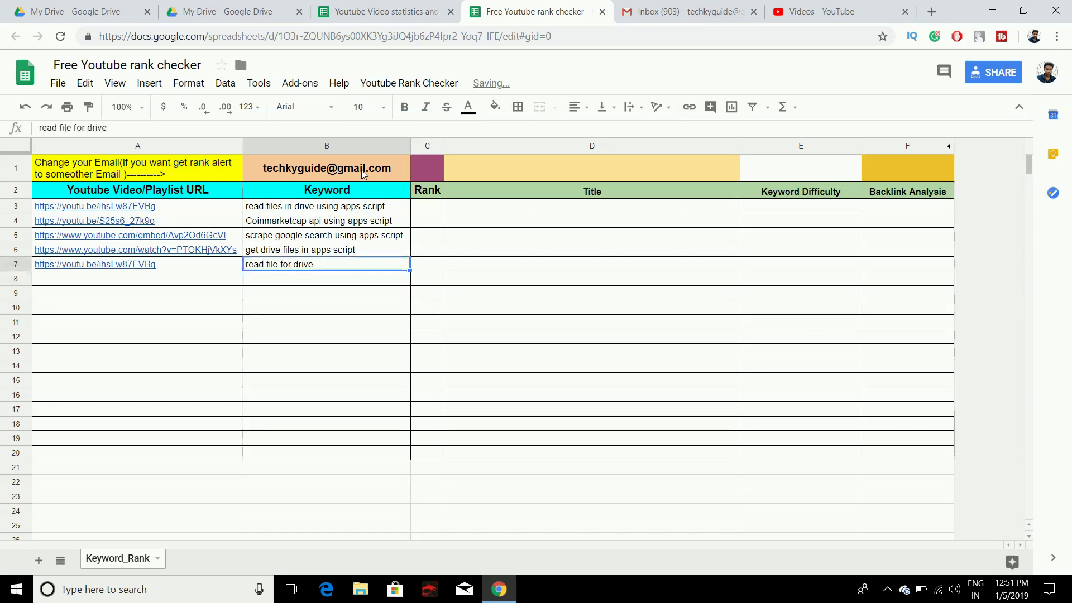
key(Left)
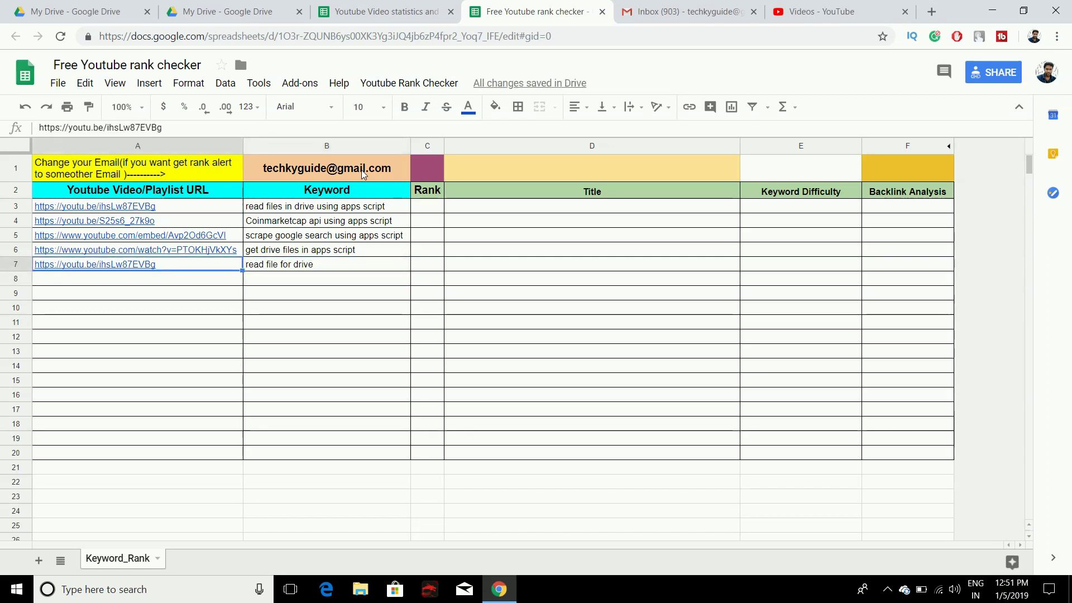
- Delete row 7, the test entry for 'read file for drive'
click(15, 264)
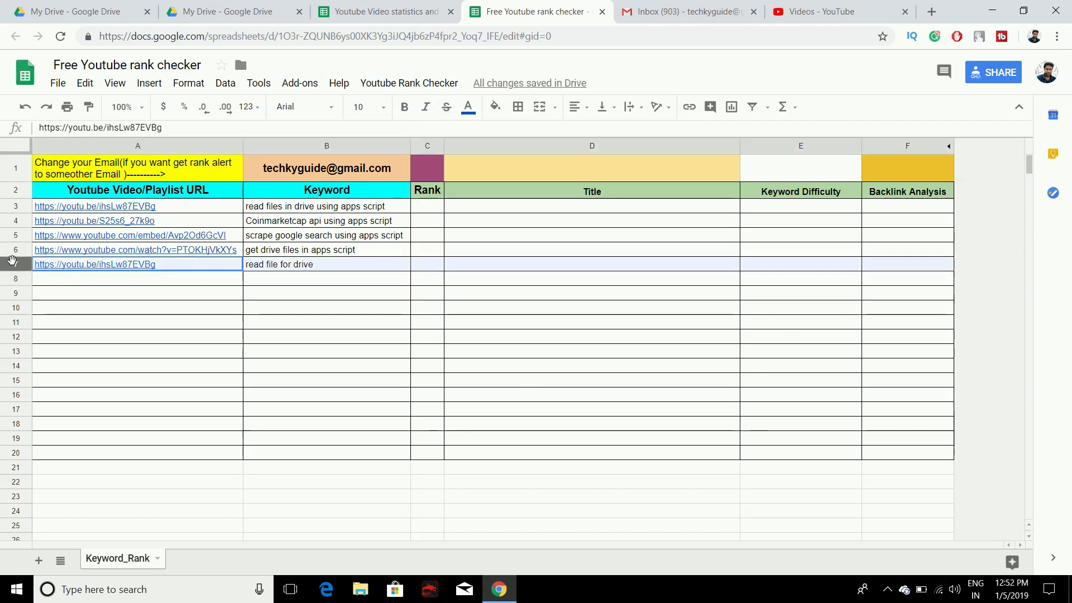
right_click(15, 266)
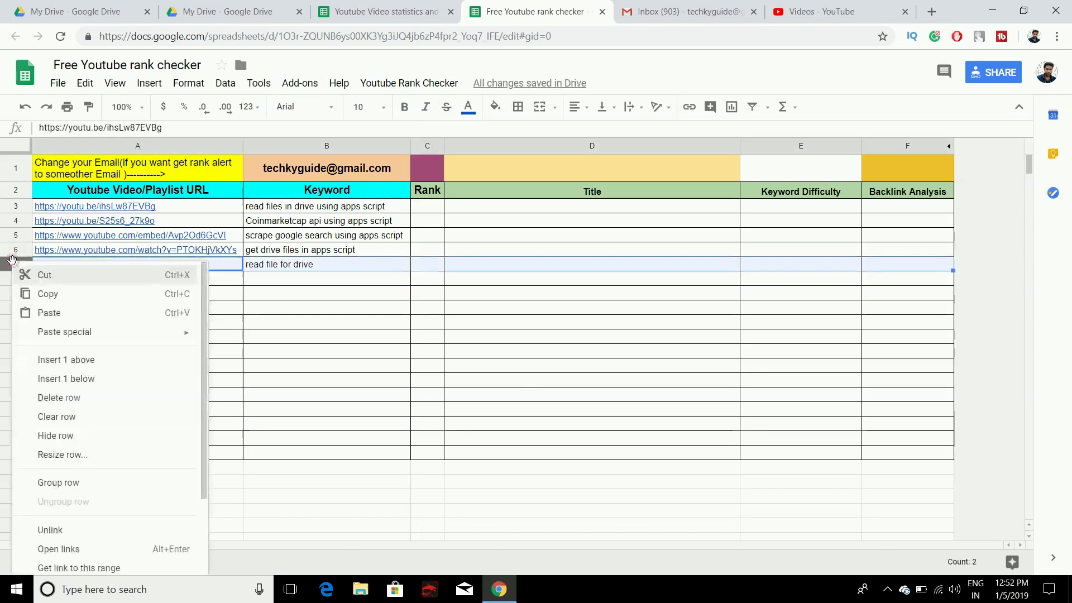
click(97, 397)
- Reselect the first video URL in A3 and switch to the YouTube Videos tab
click(255, 322)
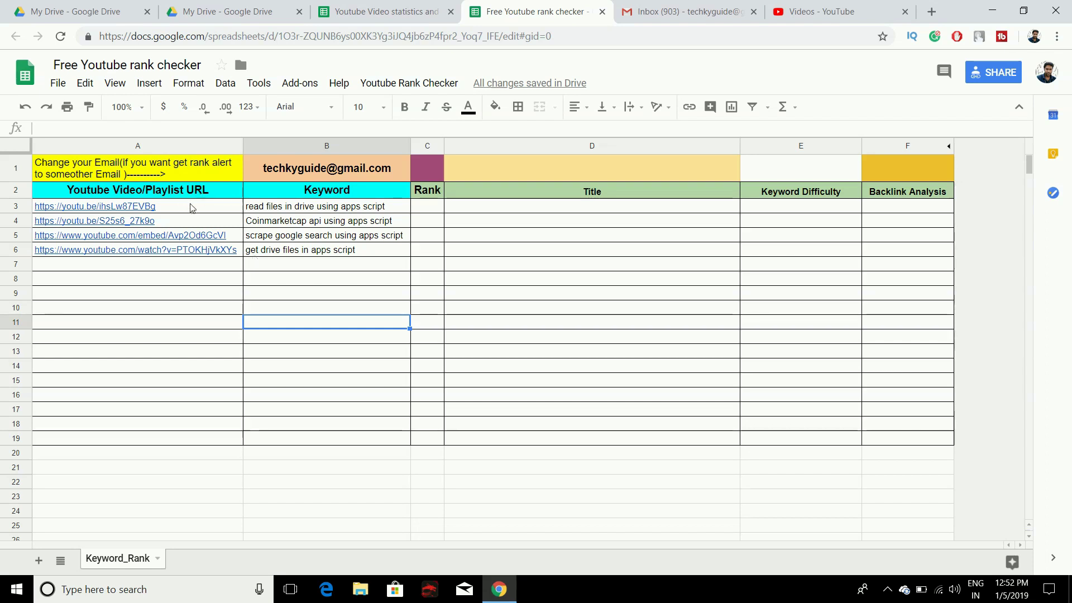
mouse_move(193, 208)
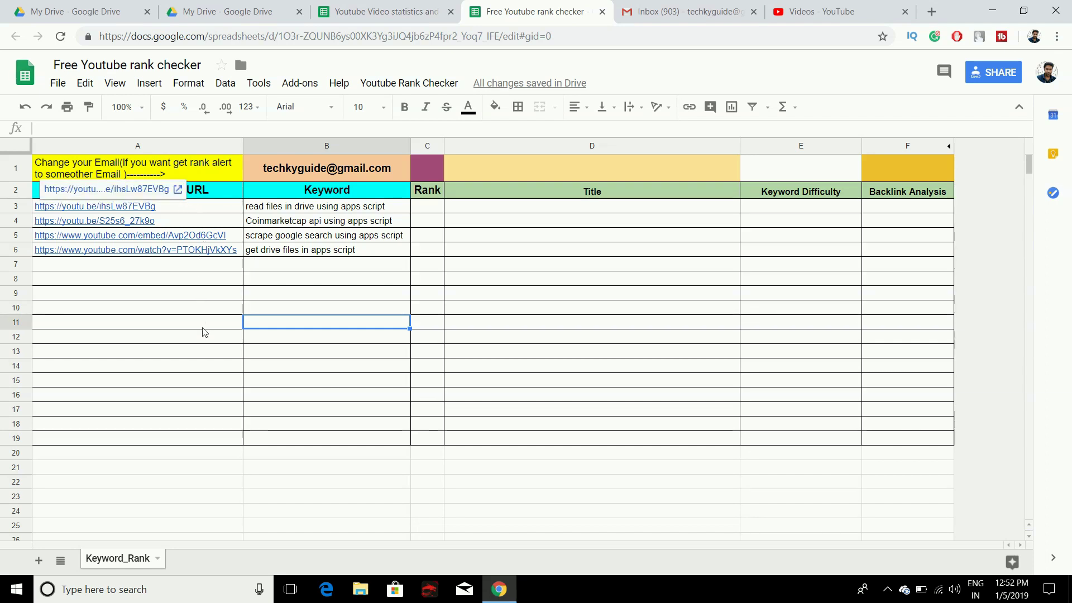
click(325, 210)
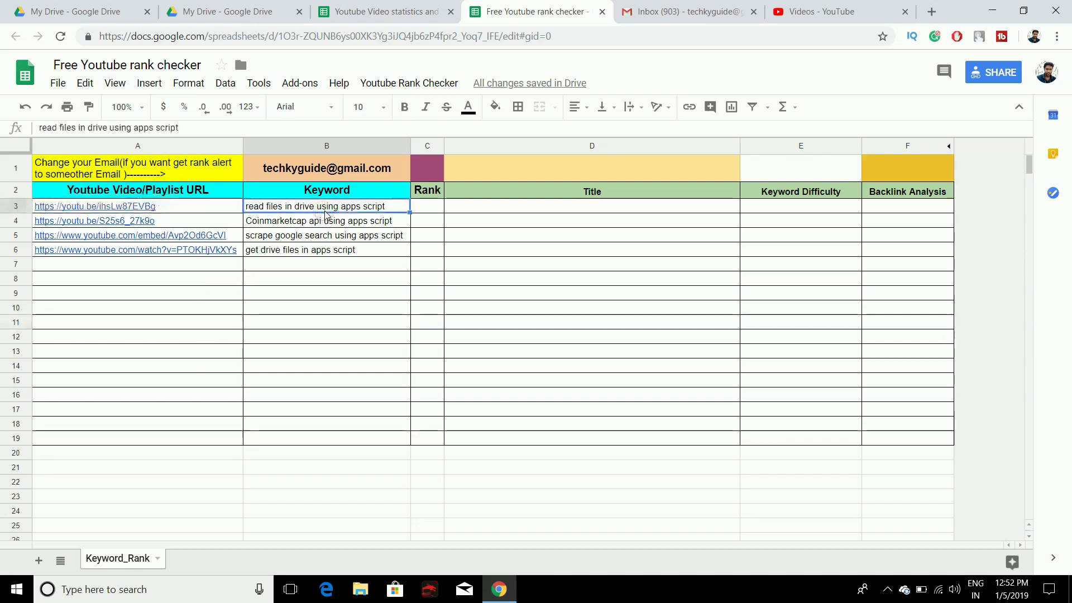
key(Left)
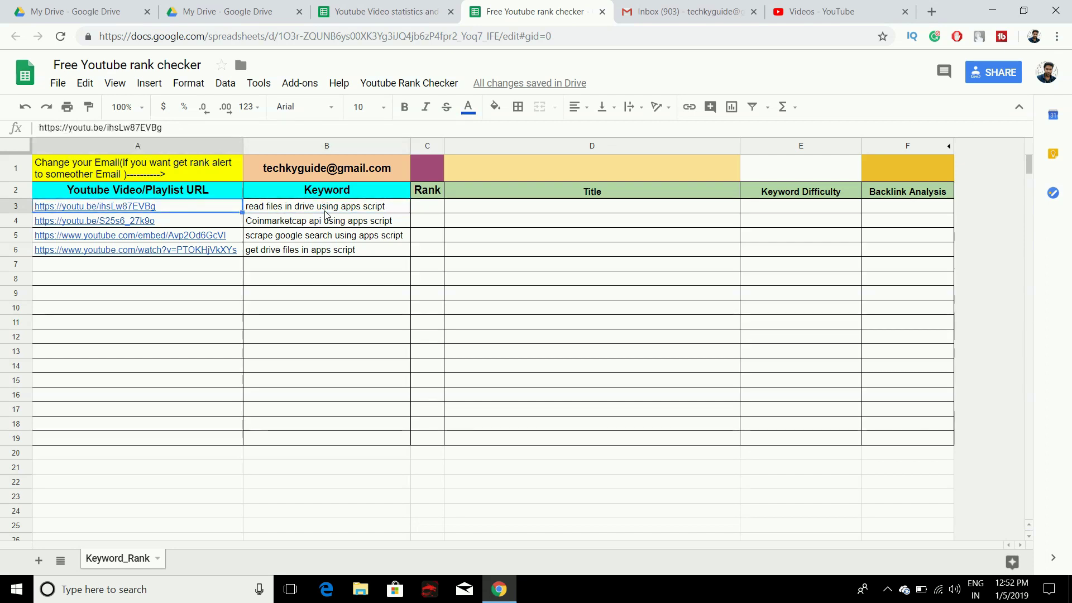
click(820, 11)
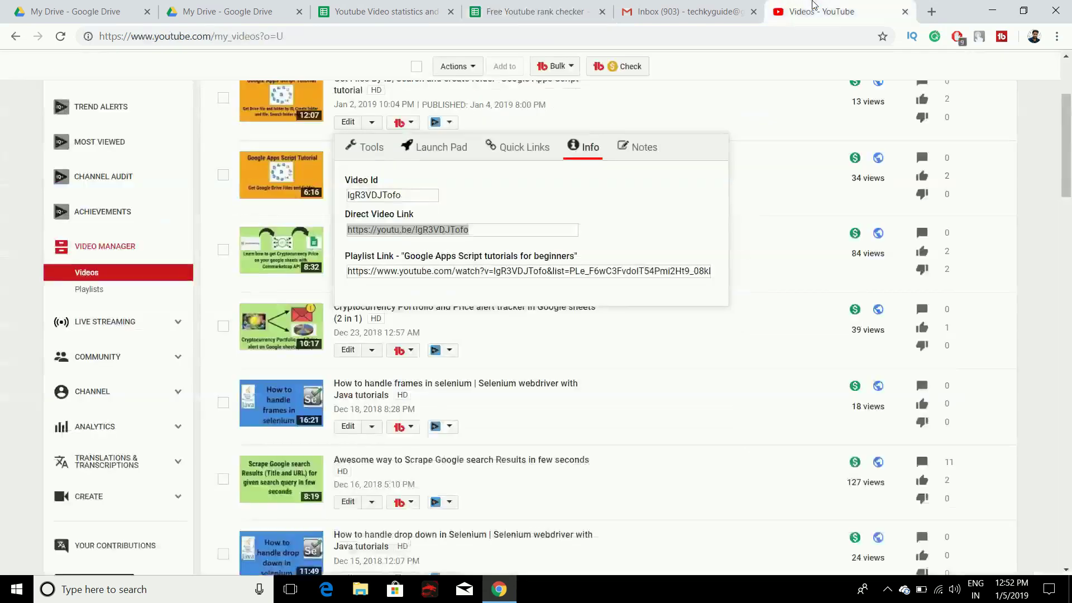
click(1043, 271)
scroll(485, 277, up, 3)
scroll(485, 277, down, 4)
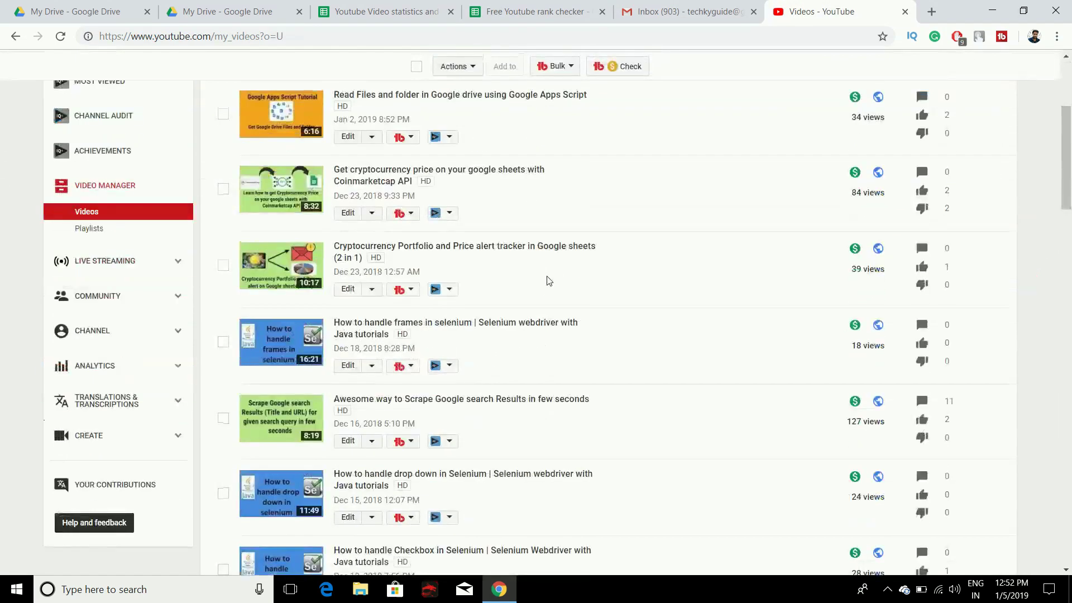
scroll(485, 277, up, 5)
scroll(575, 283, down, 4)
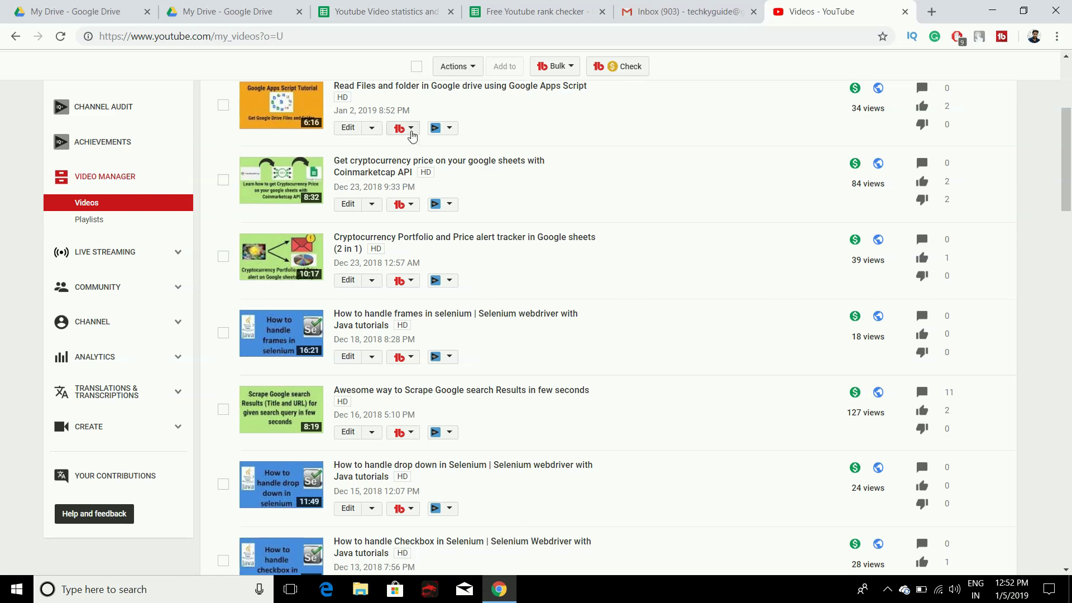
click(410, 132)
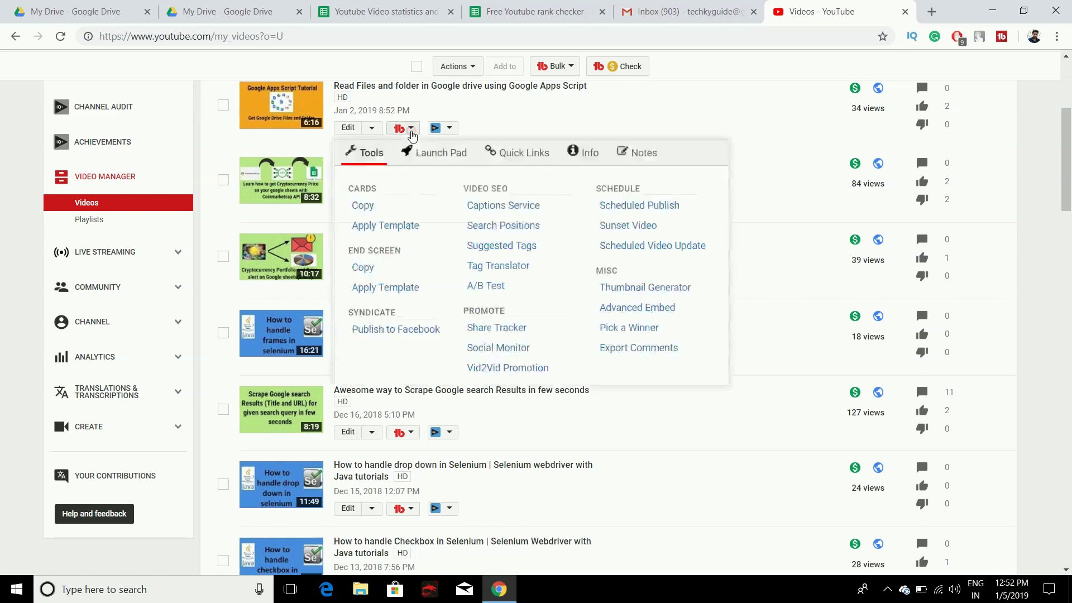
click(587, 159)
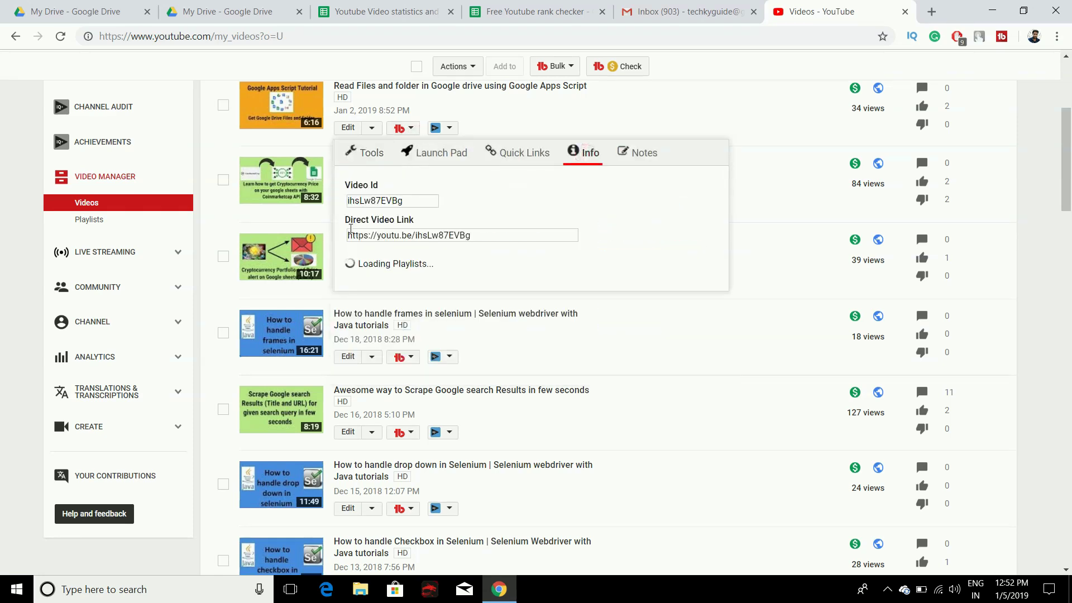
click(487, 235)
key(ctrl+c)
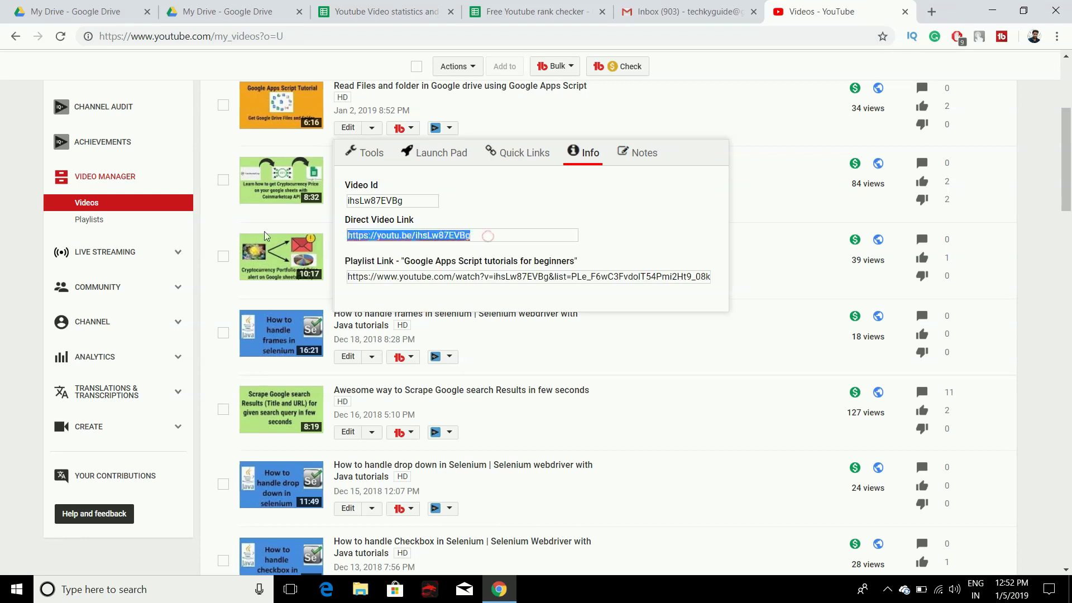
click(528, 11)
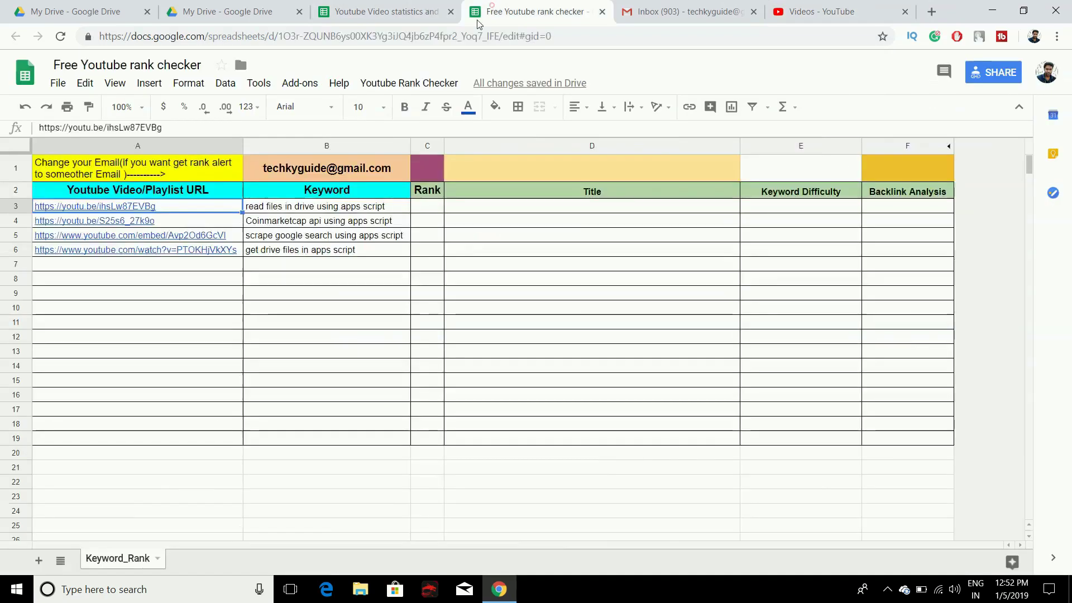
click(124, 279)
key(ctrl+v)
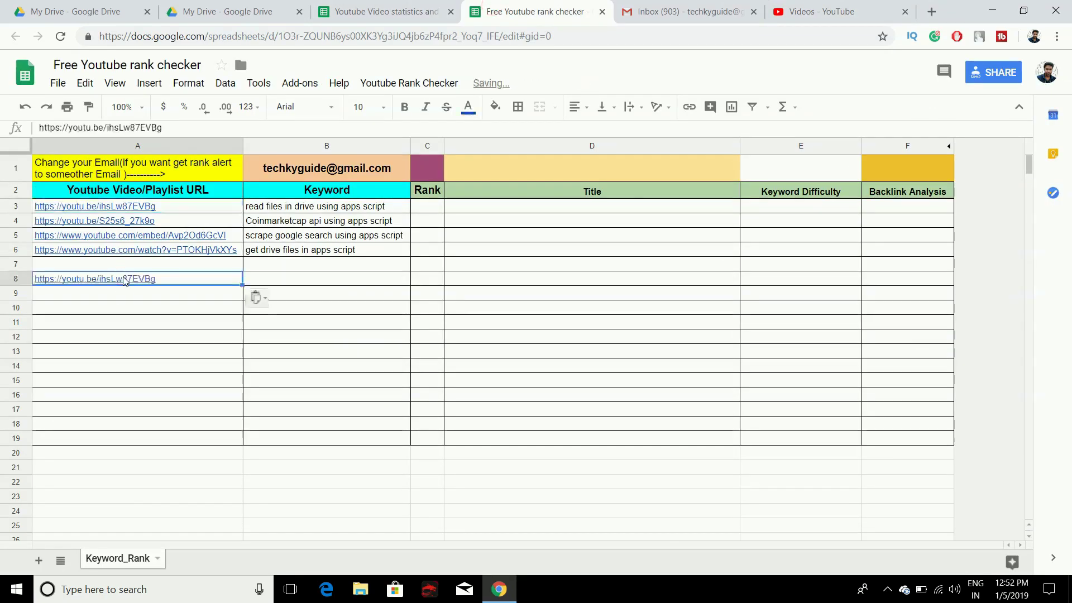
click(264, 279)
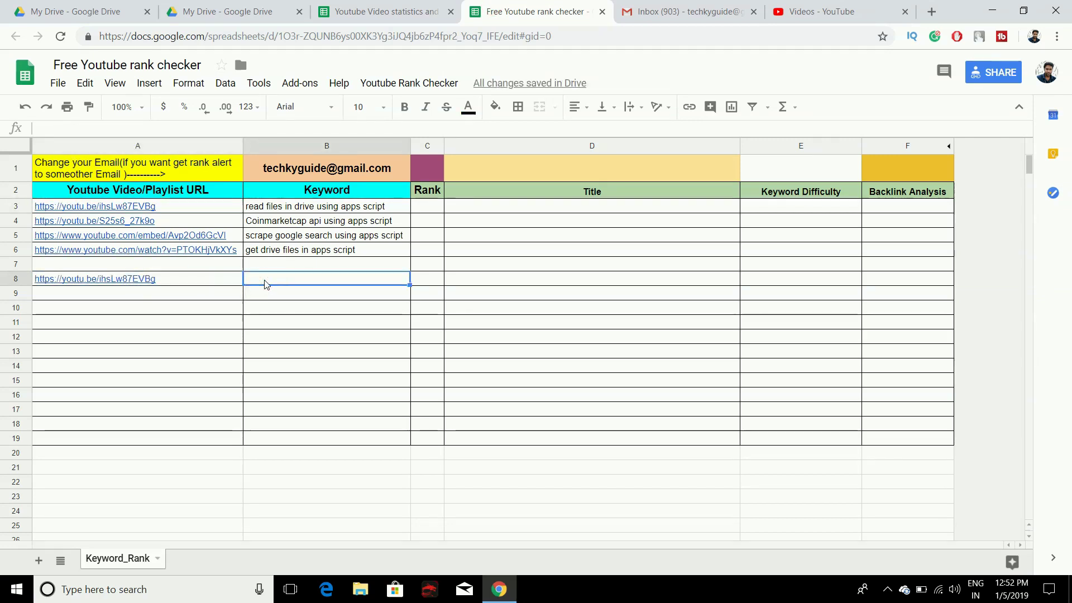
click(193, 281)
key(Delete)
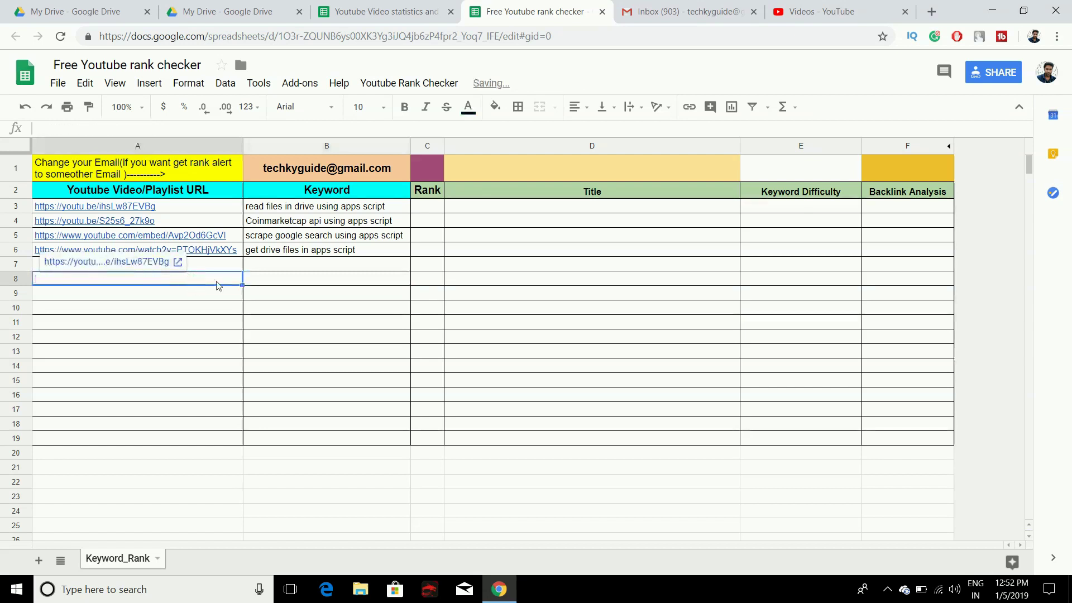
click(300, 278)
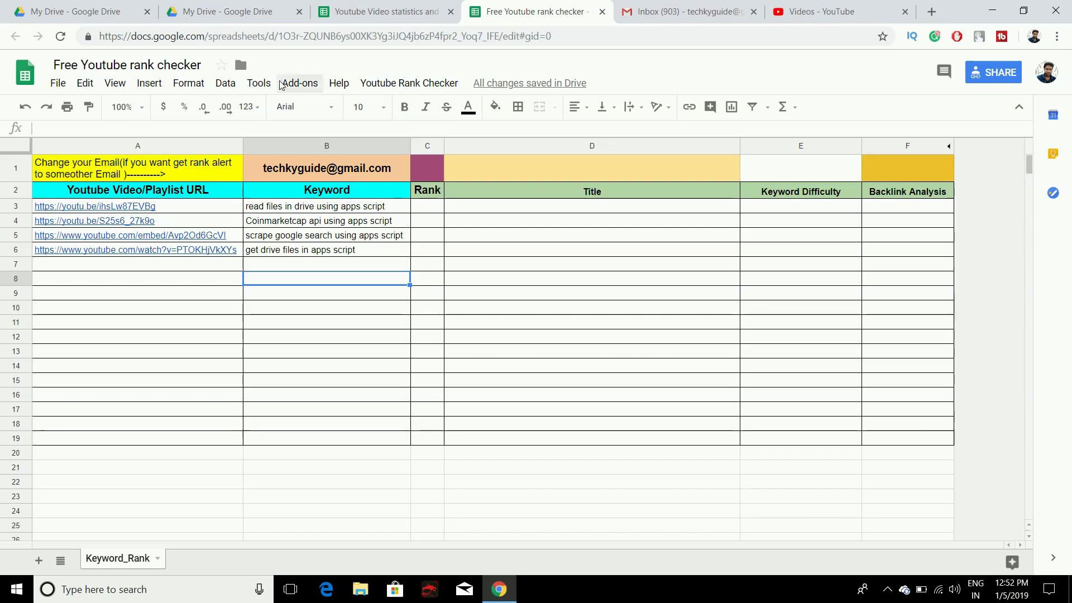
- Verify YouTube Data API is on in the script's Advanced Google services, then open the API Dashboard
click(258, 83)
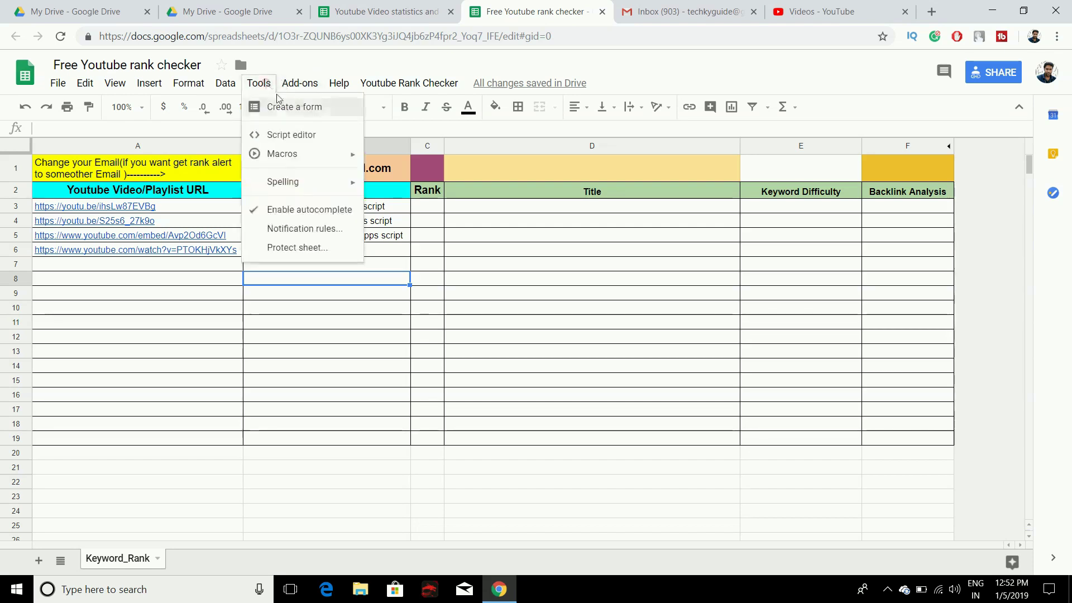
click(299, 135)
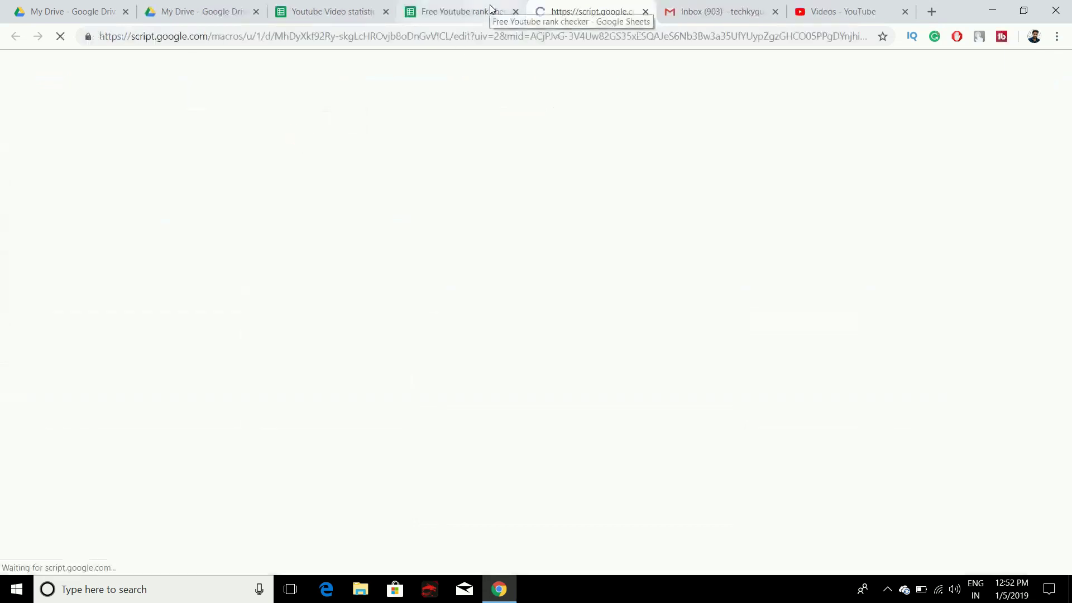
click(208, 81)
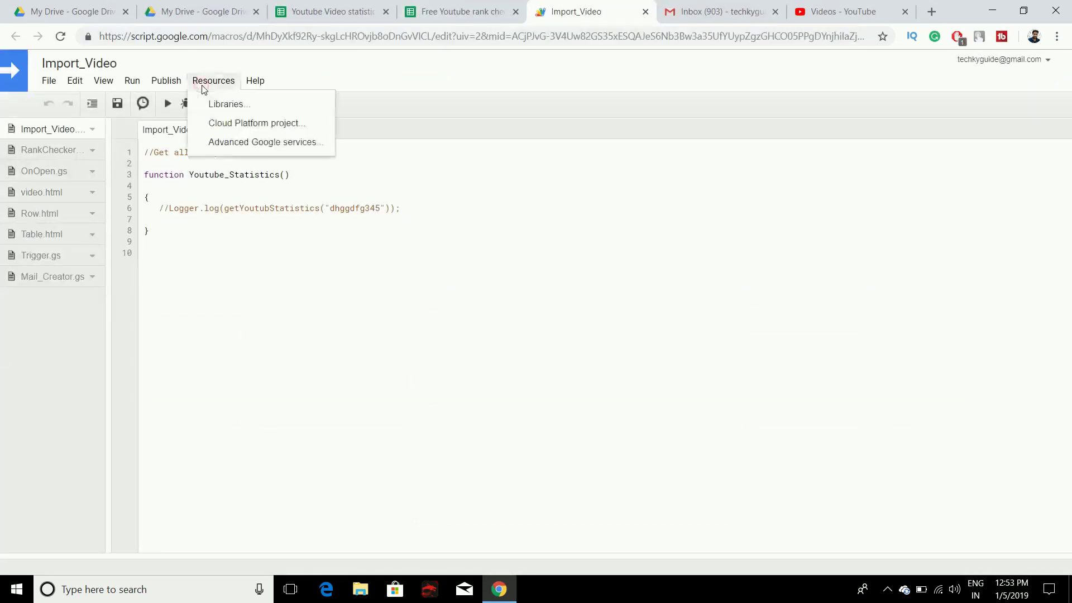
click(238, 143)
scroll(615, 282, down, 15)
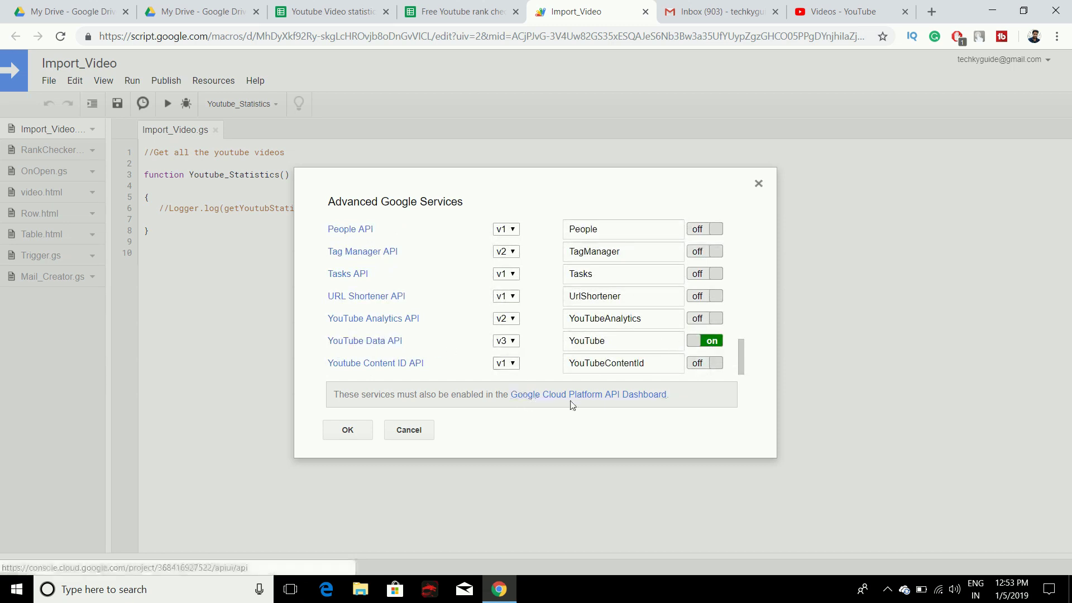
click(613, 402)
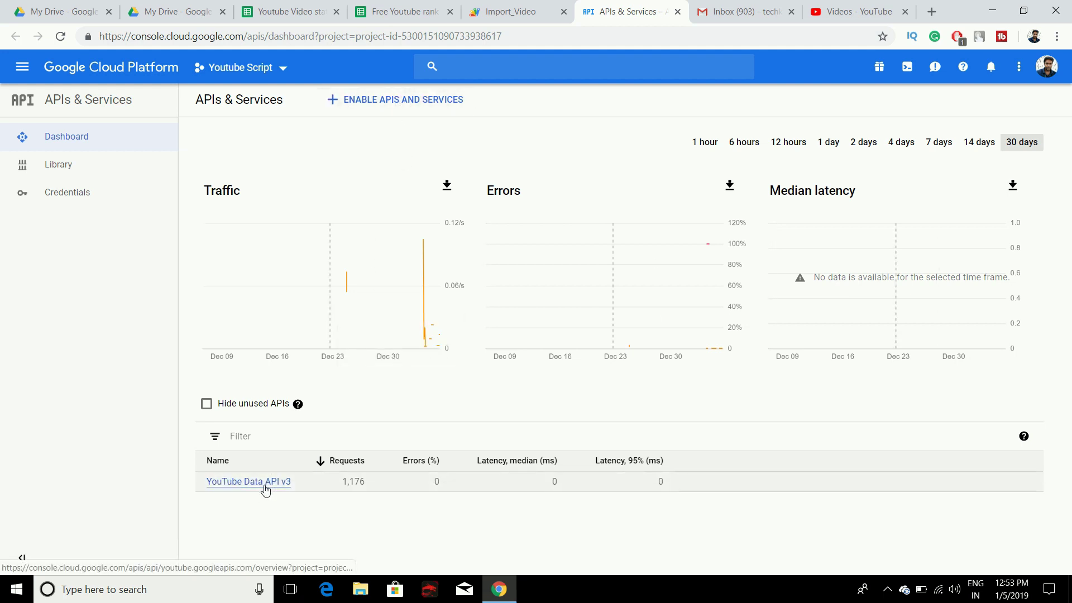
- Search the API library for 'youtube data', confirm YouTube Data API v3 is enabled, and close the console
click(371, 114)
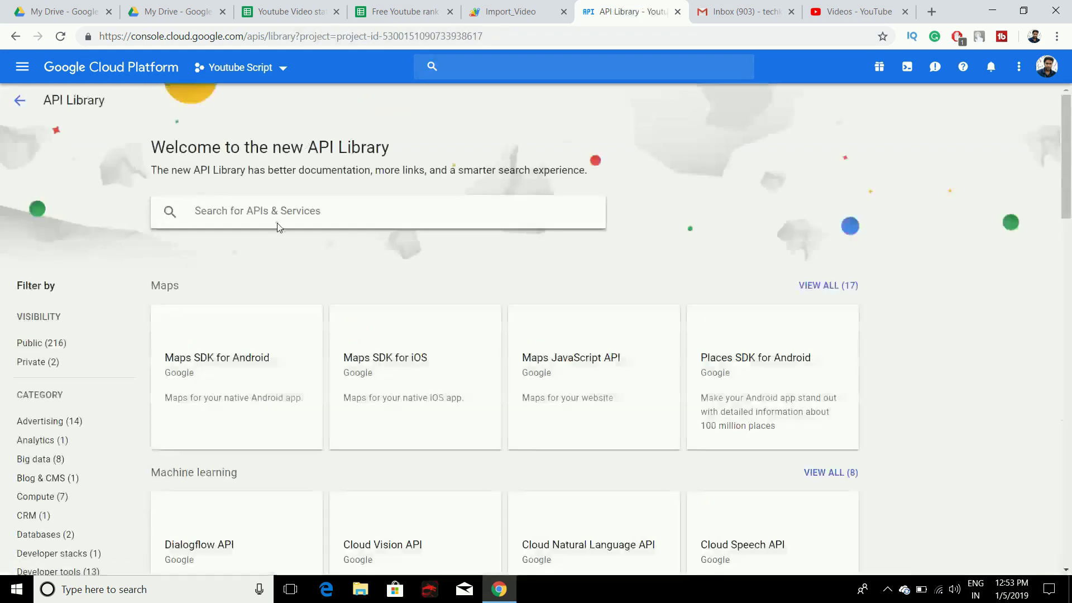
click(278, 223)
text(youtube data)
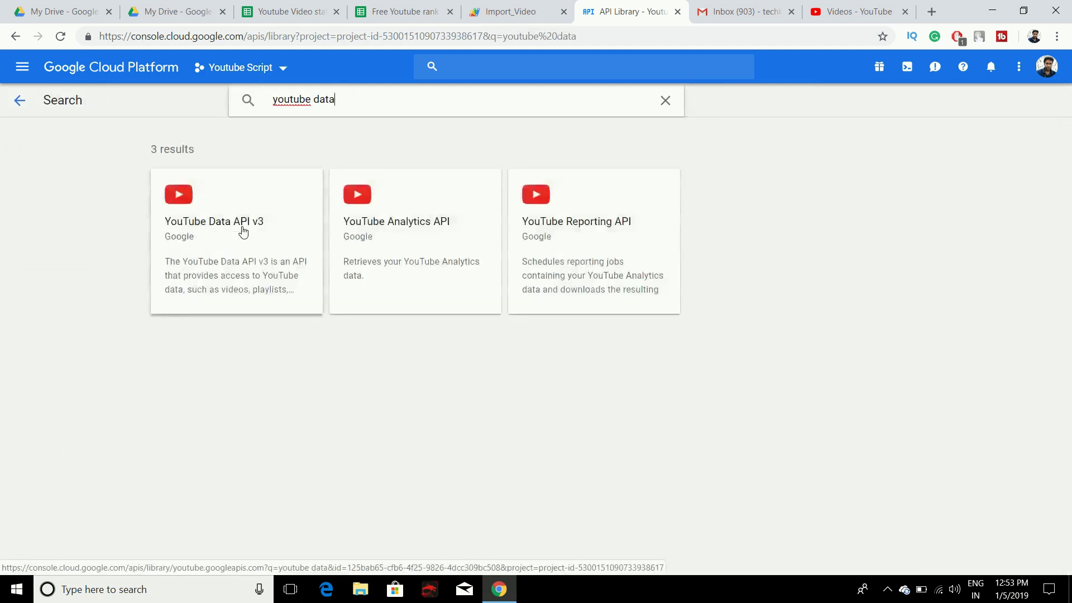
click(224, 221)
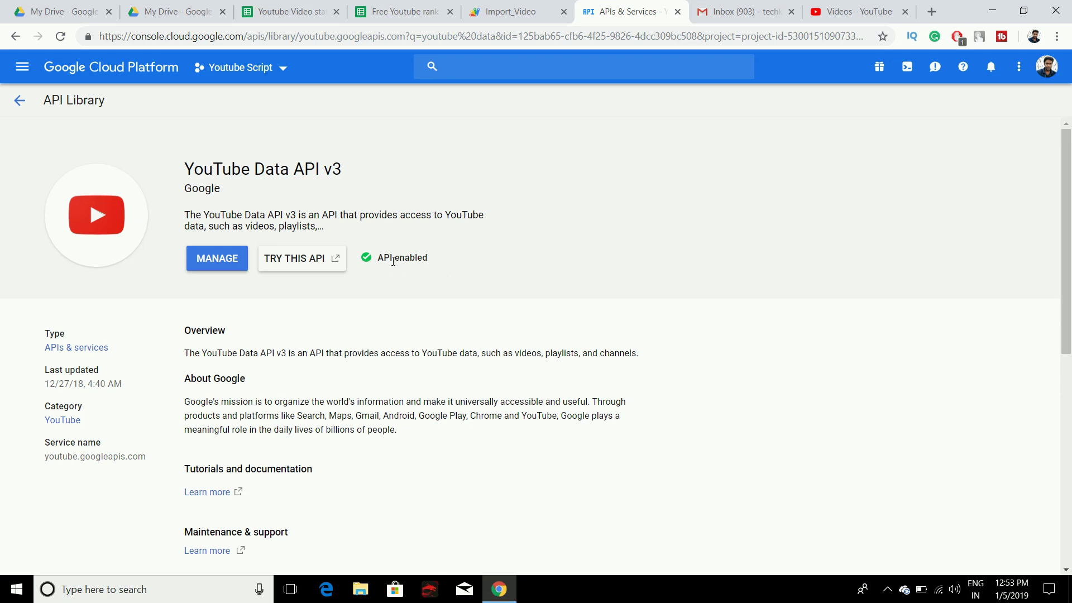
click(677, 12)
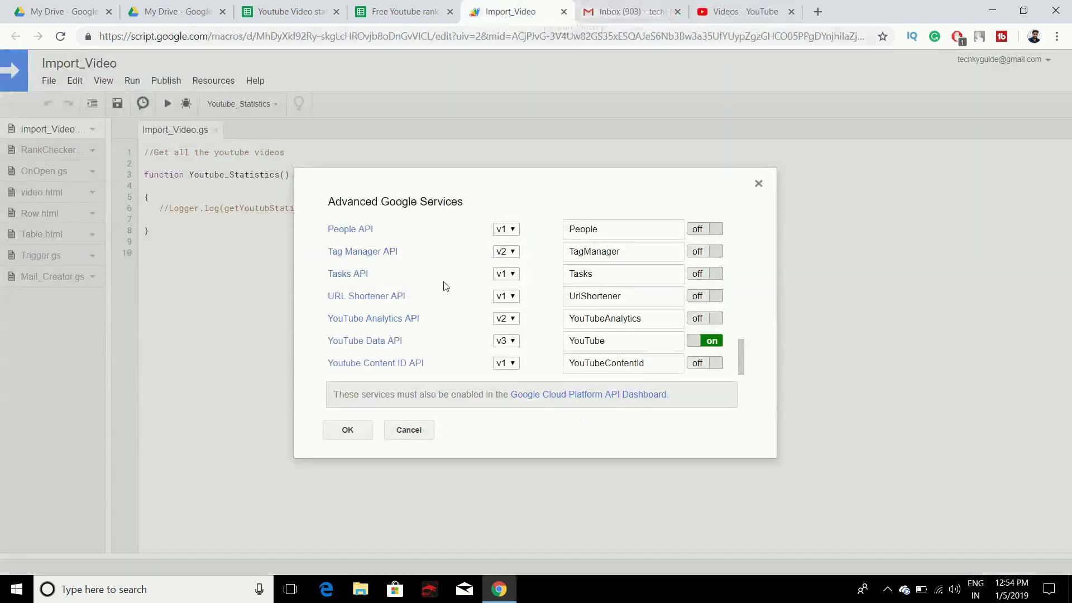
- Confirm the Advanced Google Services dialog with OK and dismiss the update notice
click(347, 429)
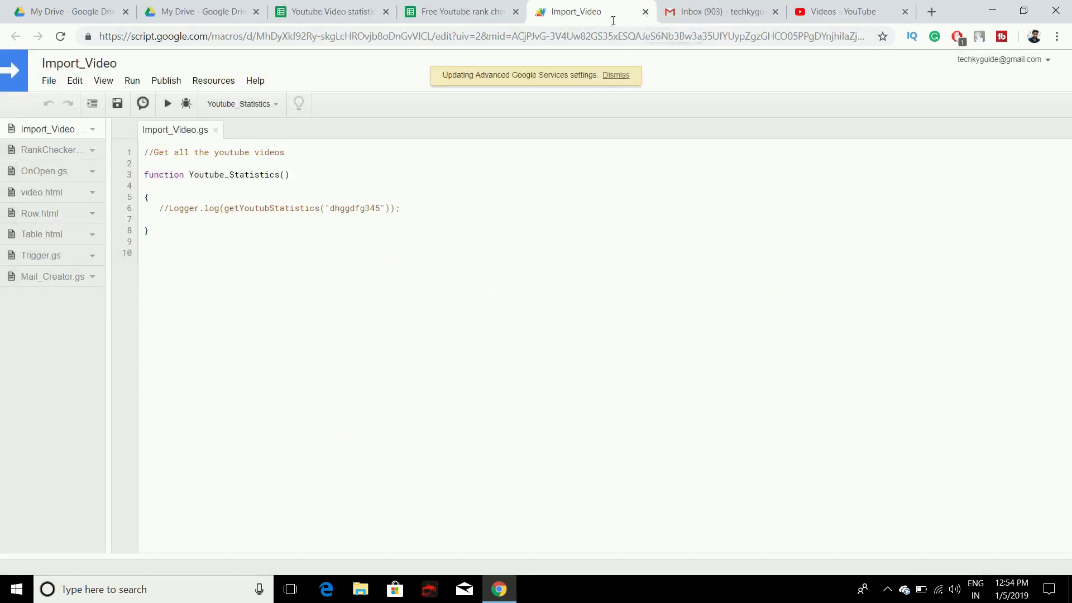
click(614, 84)
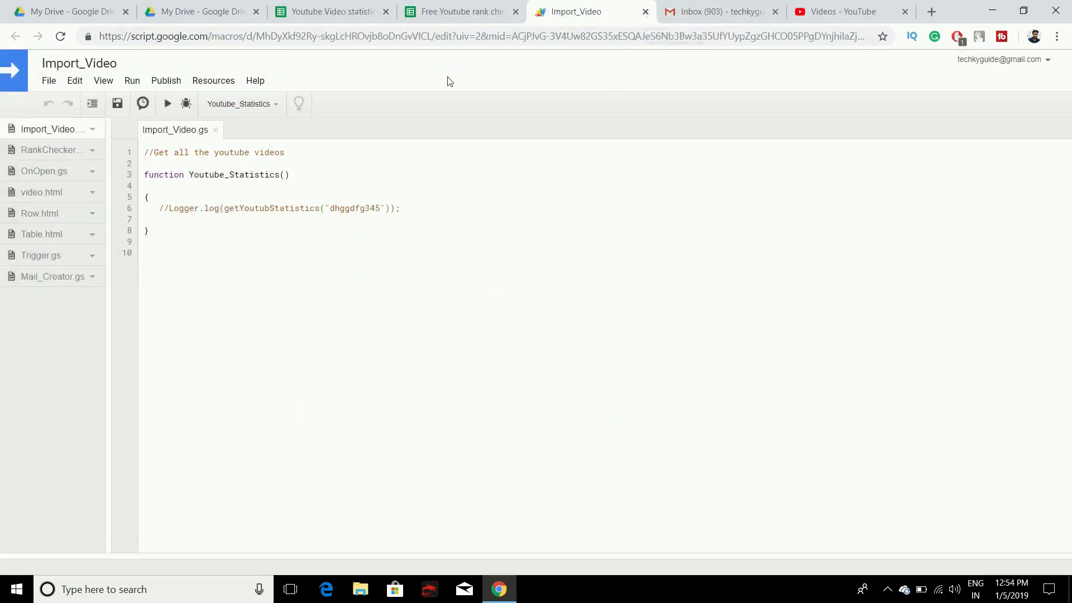
- Close the Import_Video editor, return to the rank checker sheet and open the Youtube Rank Checker menu
click(645, 12)
click(441, 11)
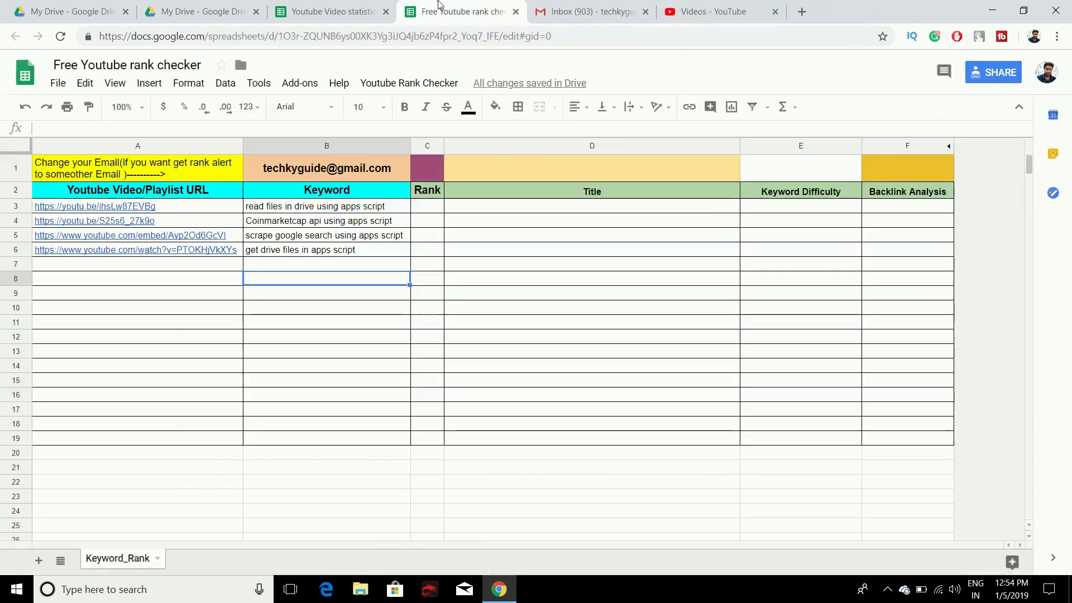
click(469, 277)
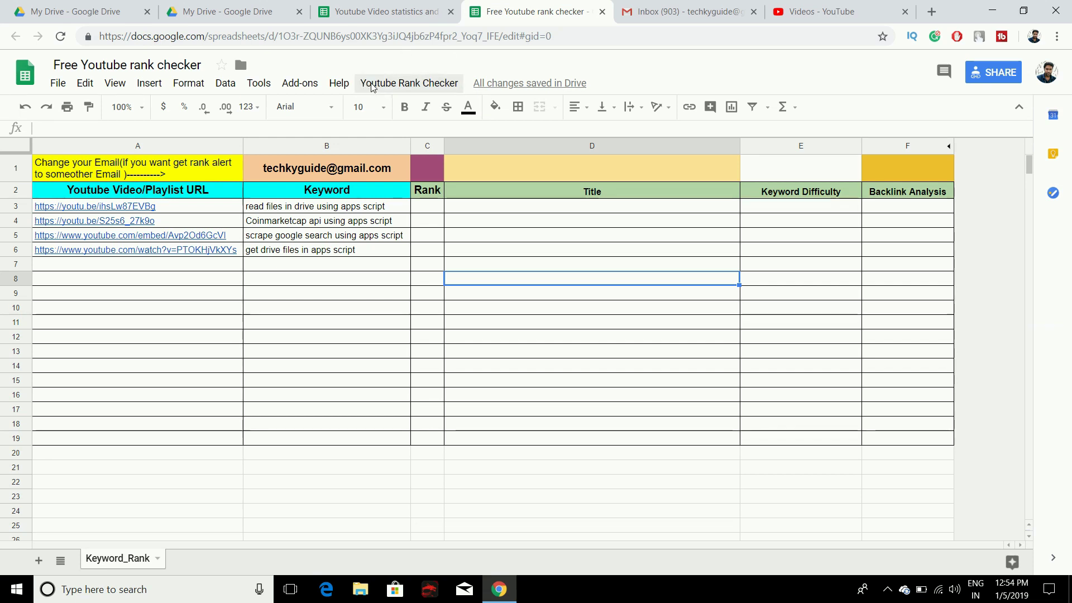
click(407, 90)
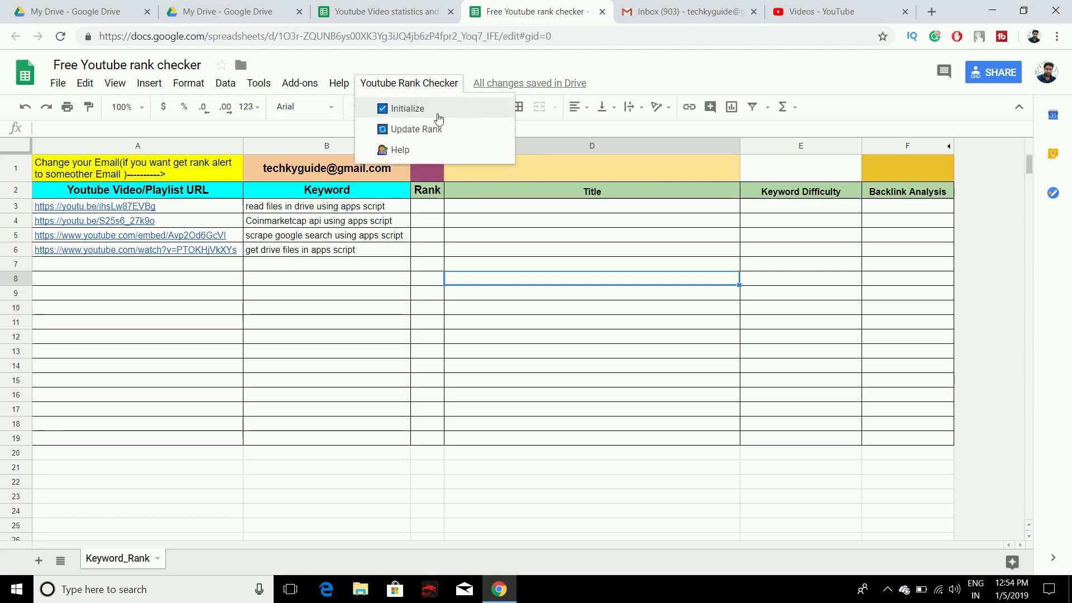
- Run Initialize, continue past Authorization Required, and choose the Google account
click(438, 116)
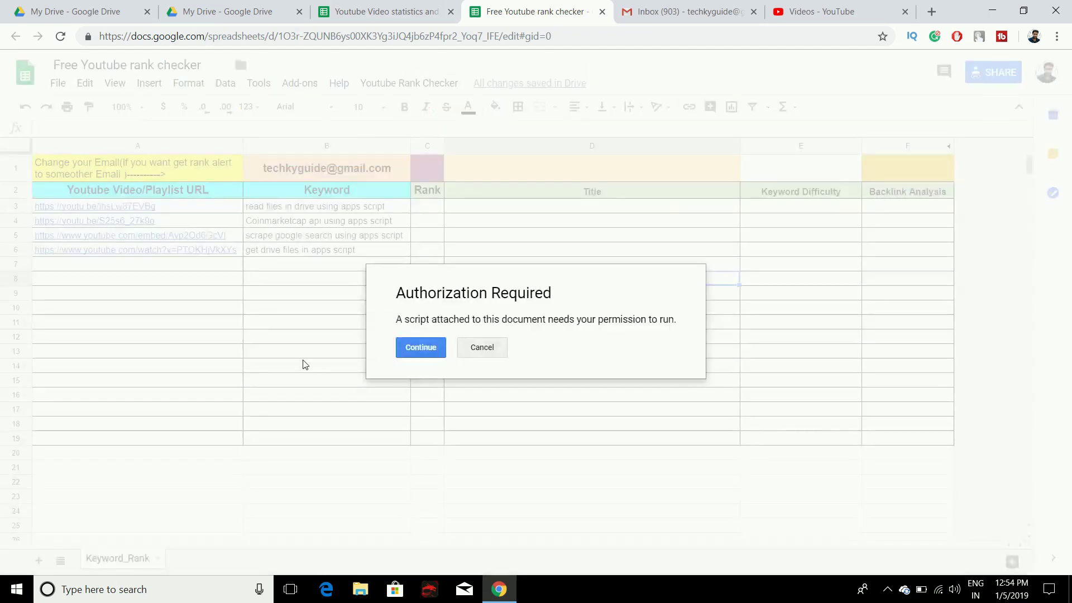
drag(393, 297, 564, 297)
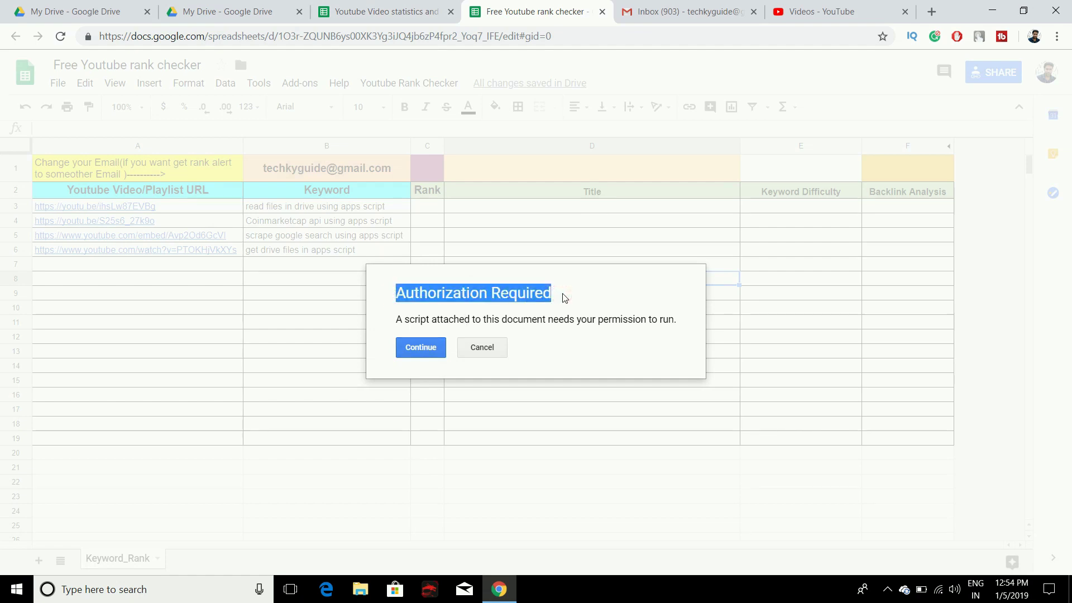
click(421, 347)
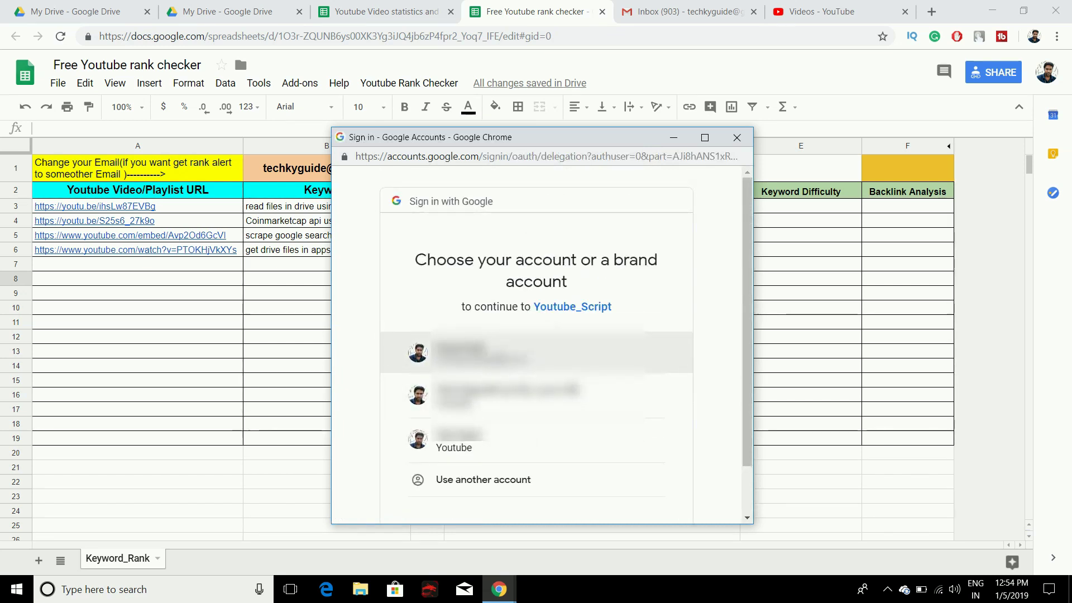
click(501, 359)
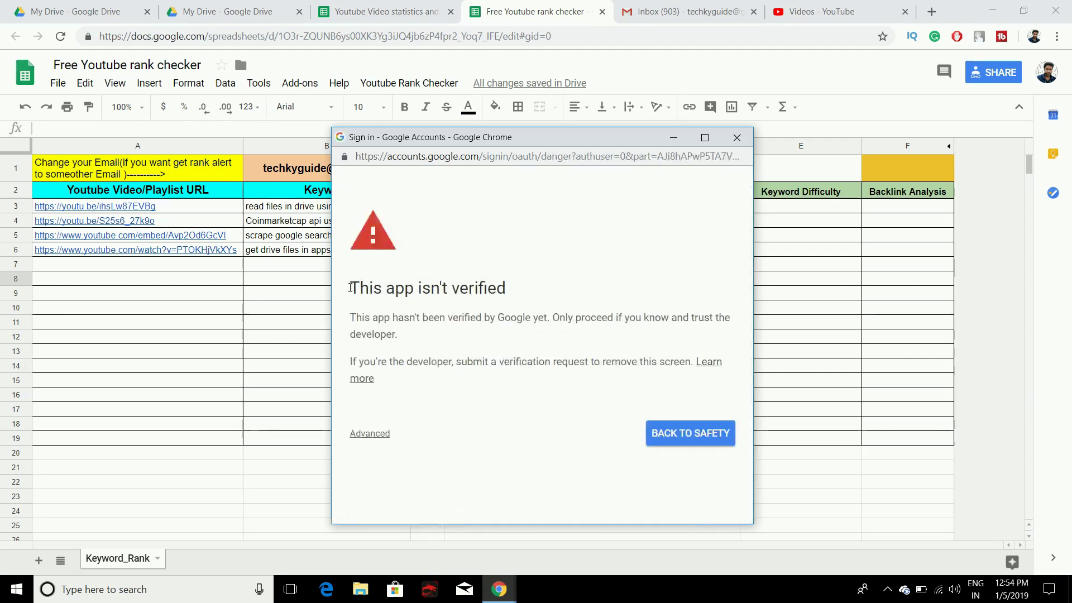
- Bypass the unverified-app warning via Advanced > Go to Youtube_Script (unsafe) and Allow the permissions
drag(350, 287, 497, 287)
click(396, 398)
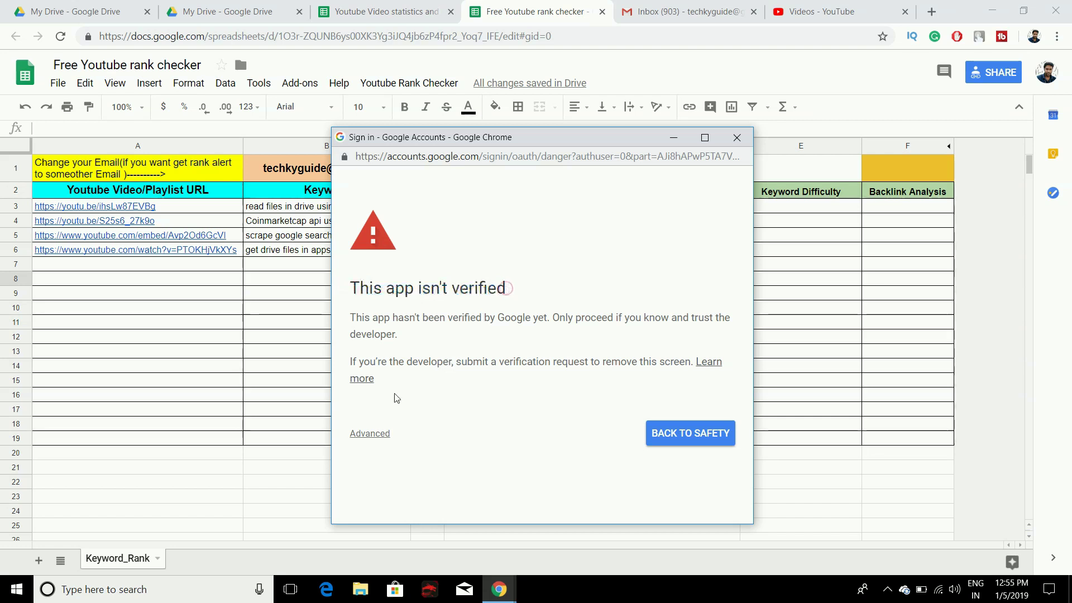
click(372, 434)
scroll(380, 432, down, 2)
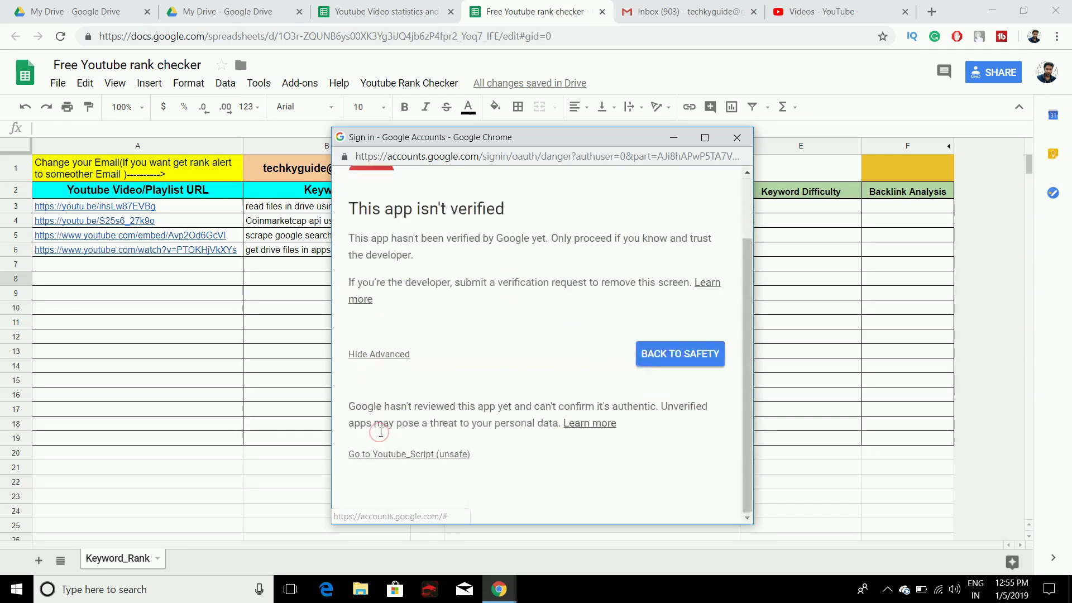
click(424, 454)
scroll(586, 277, down, 5)
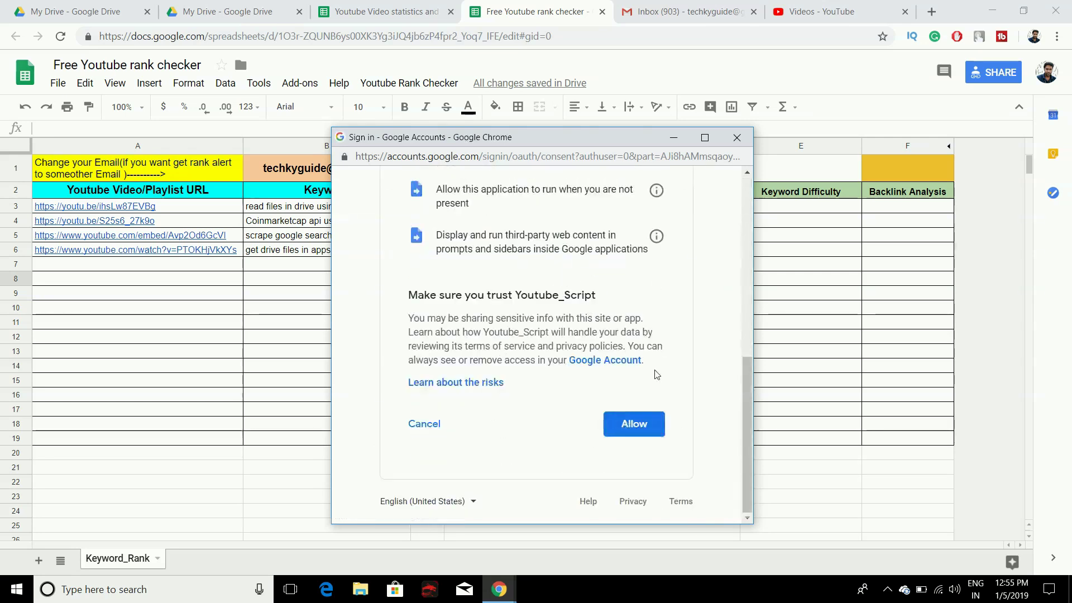
click(633, 423)
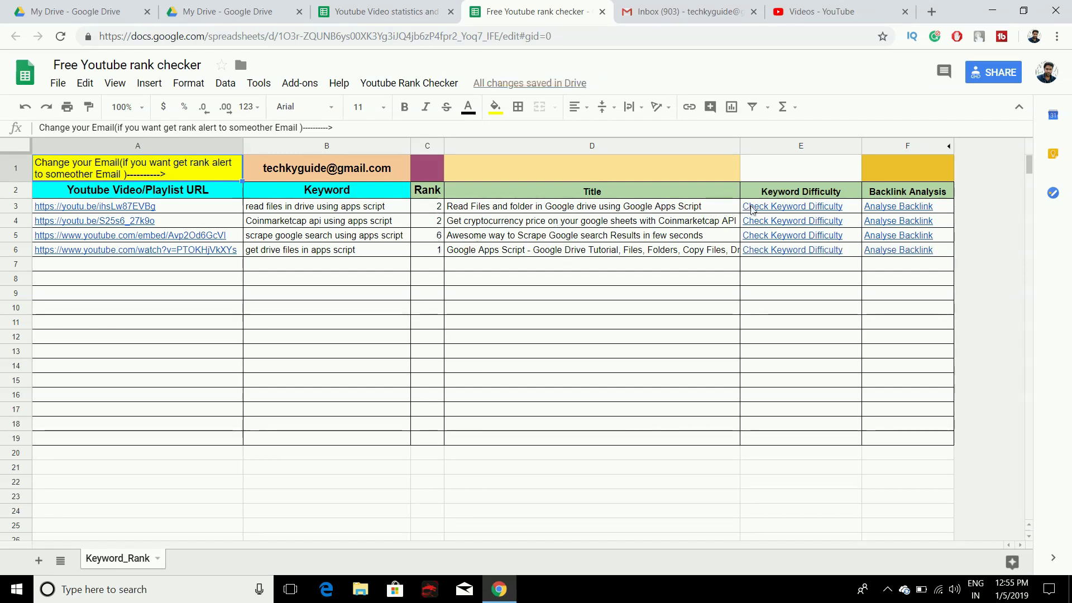
mouse_move(802, 210)
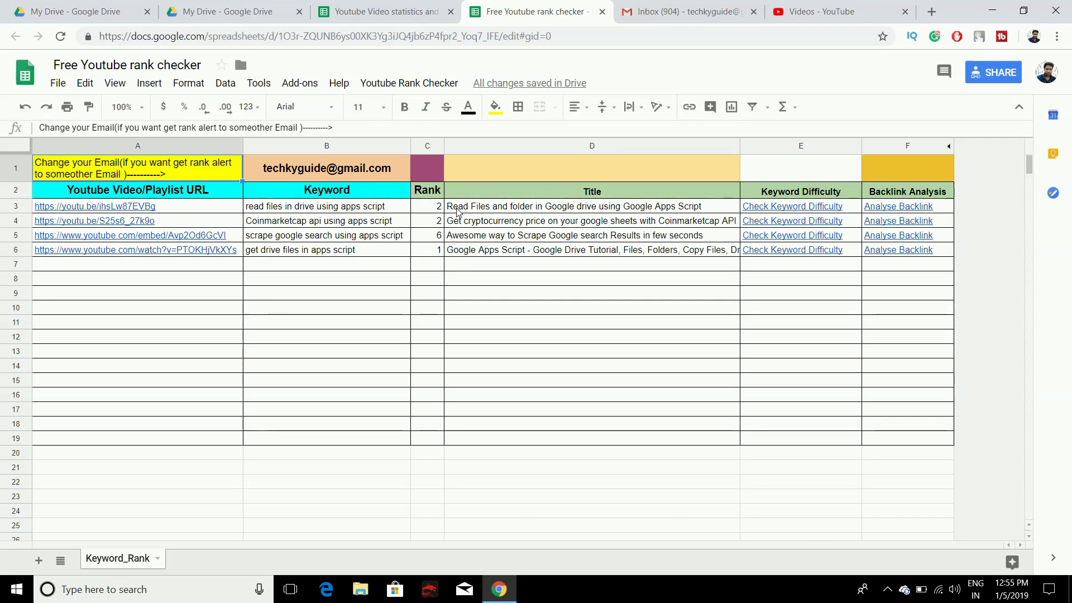
click(503, 221)
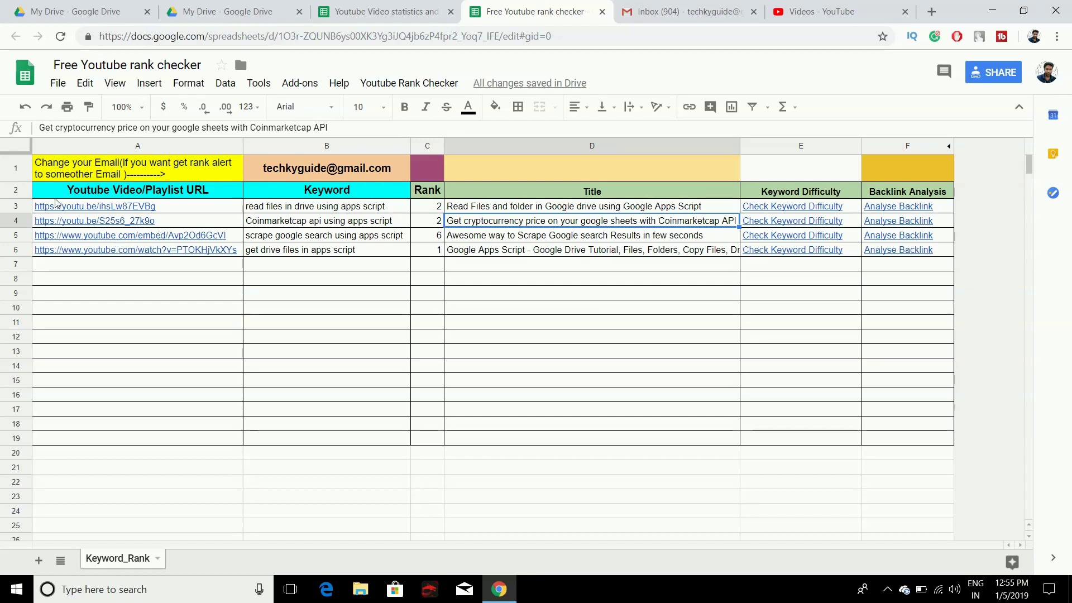
mouse_move(219, 213)
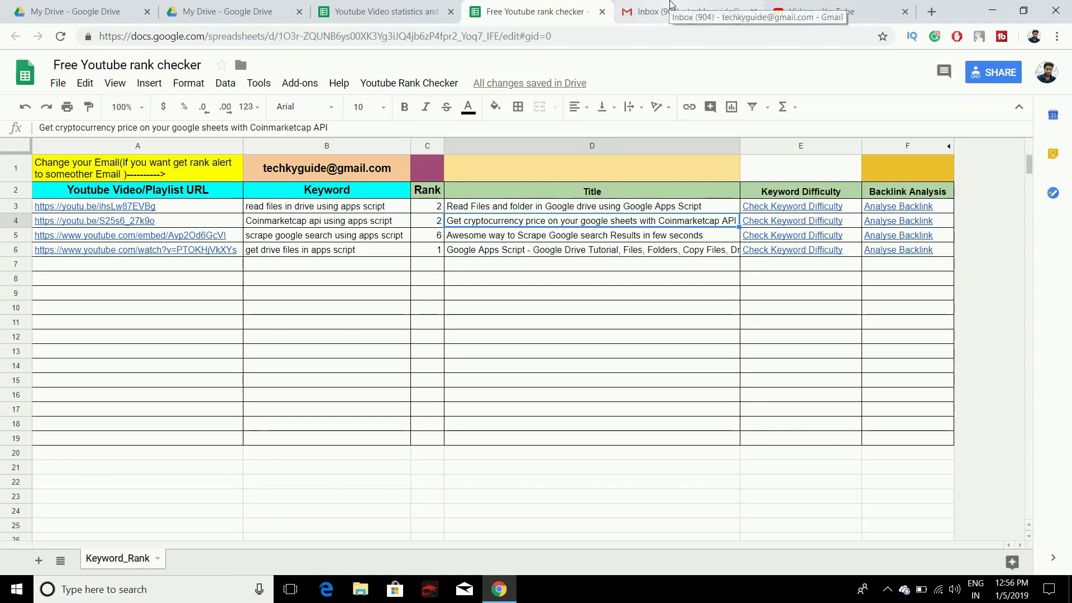
click(671, 4)
- Open the Youtube Keyword Rank Monitor email and compare it with the rank checker sheet
click(742, 192)
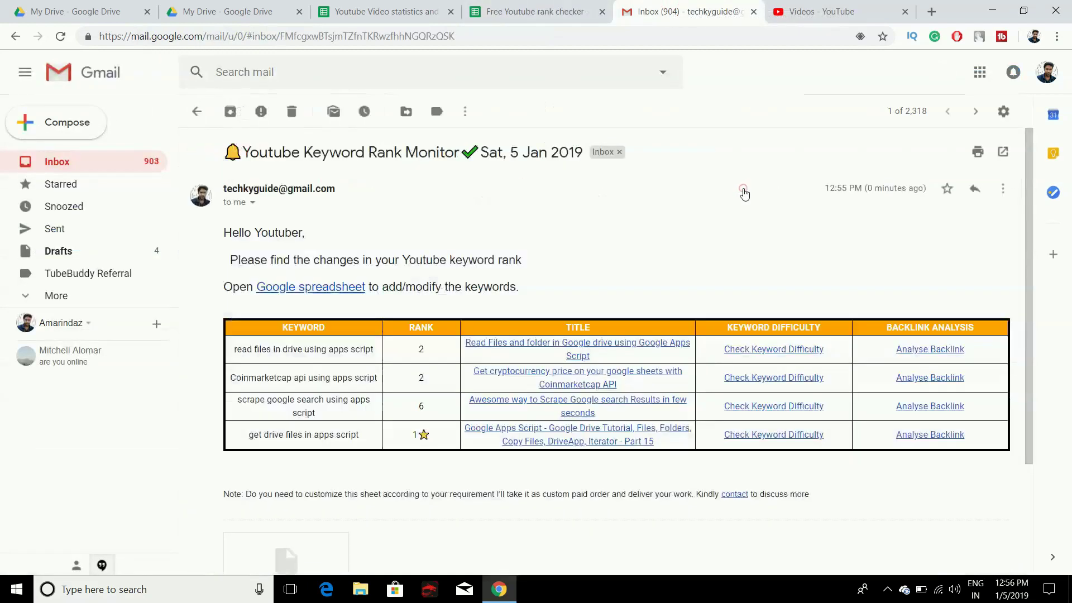
scroll(383, 278, down, 3)
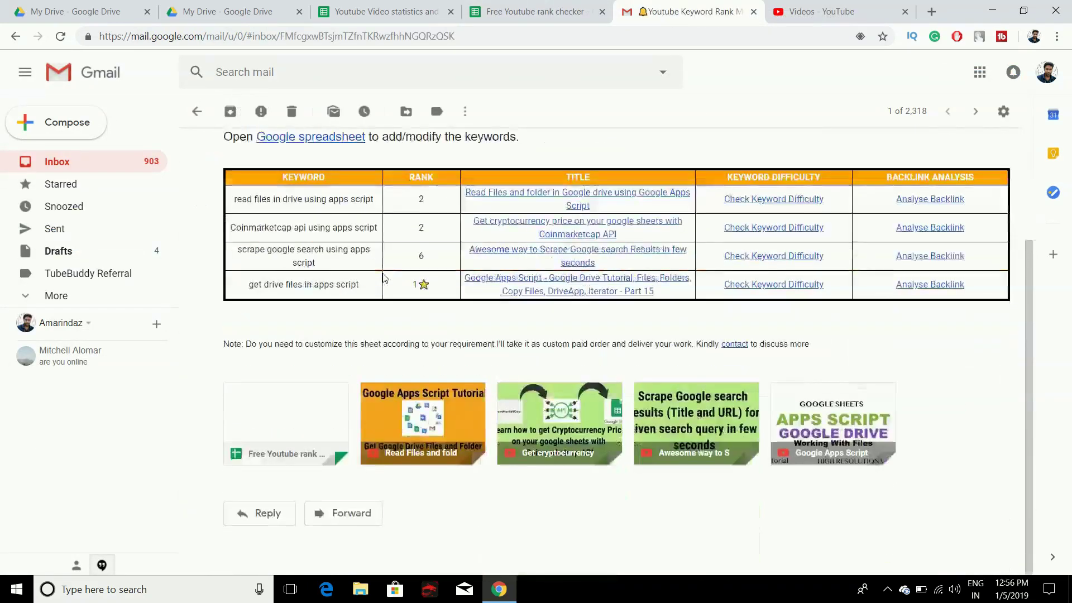
scroll(383, 278, up, 1)
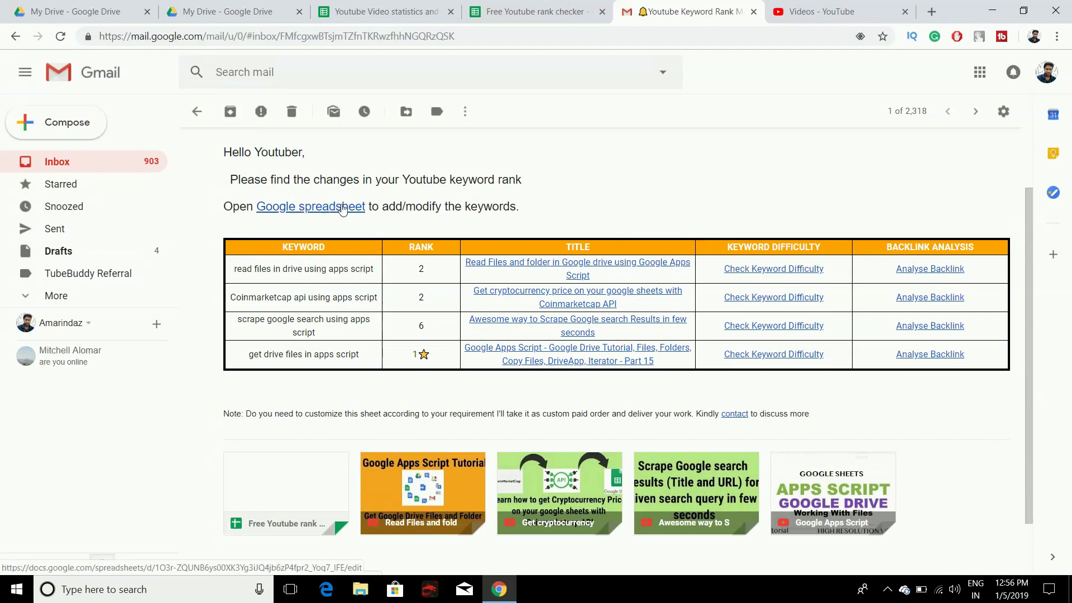
click(524, 13)
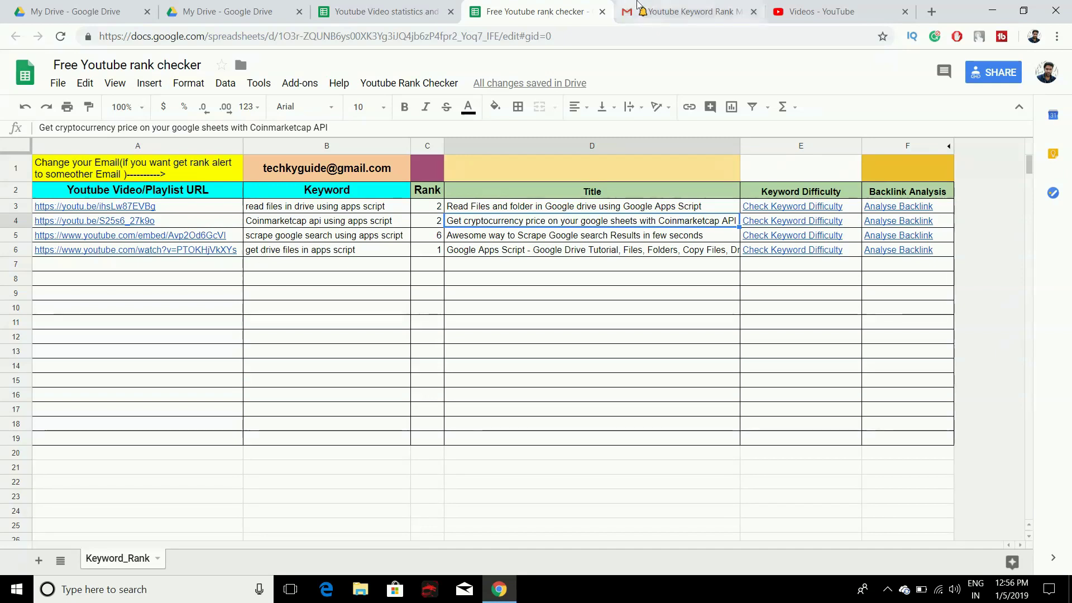
click(689, 11)
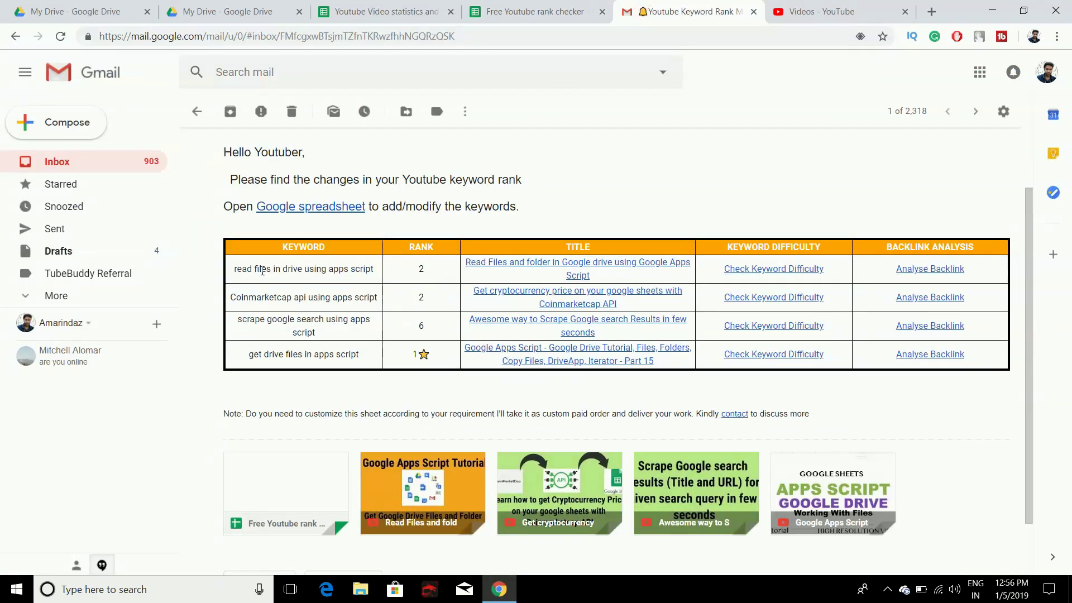
- Launch Check Keyword Difficulty for the first keyword, ranked 2, in a new tab
drag(262, 271, 375, 271)
double_click(408, 266)
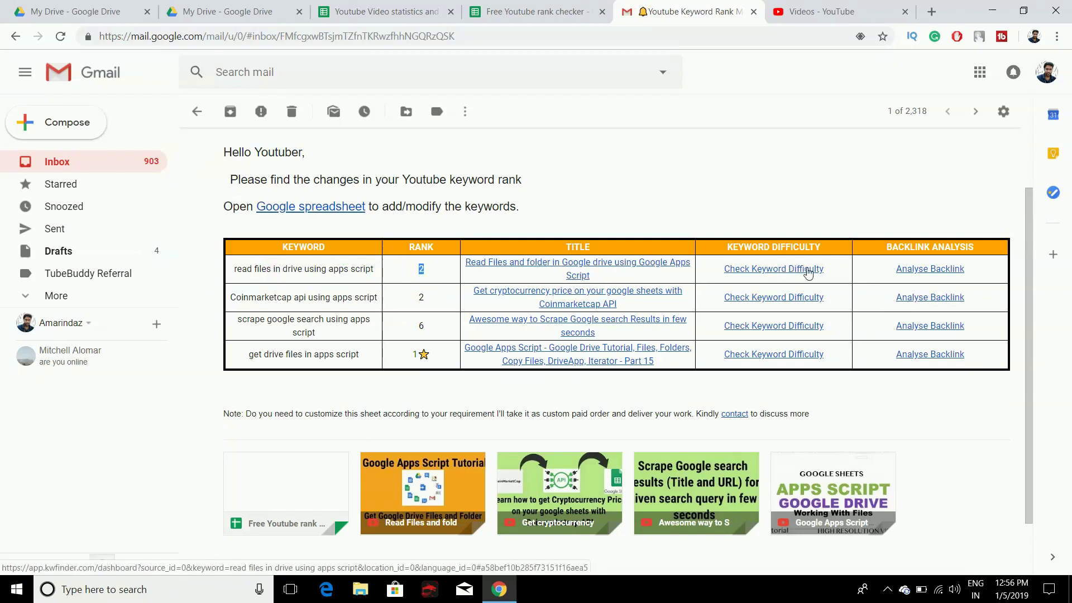
click(807, 273)
key(ctrl+shift+Tab)
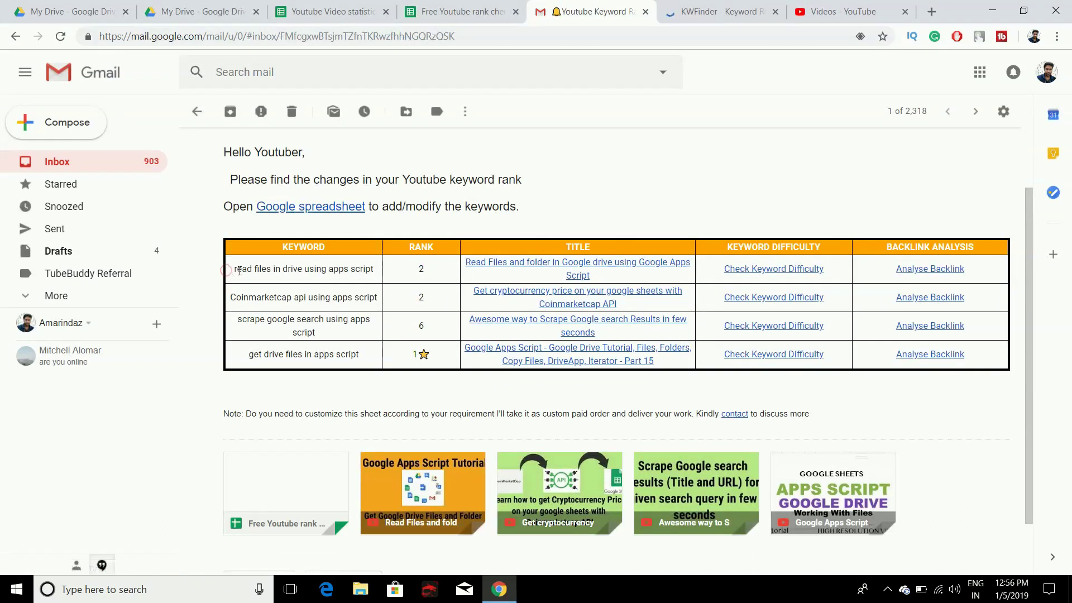
- Review the first keyword's 37/100 difficulty in KWFinder, then close that tab
drag(230, 268, 374, 270)
click(742, 7)
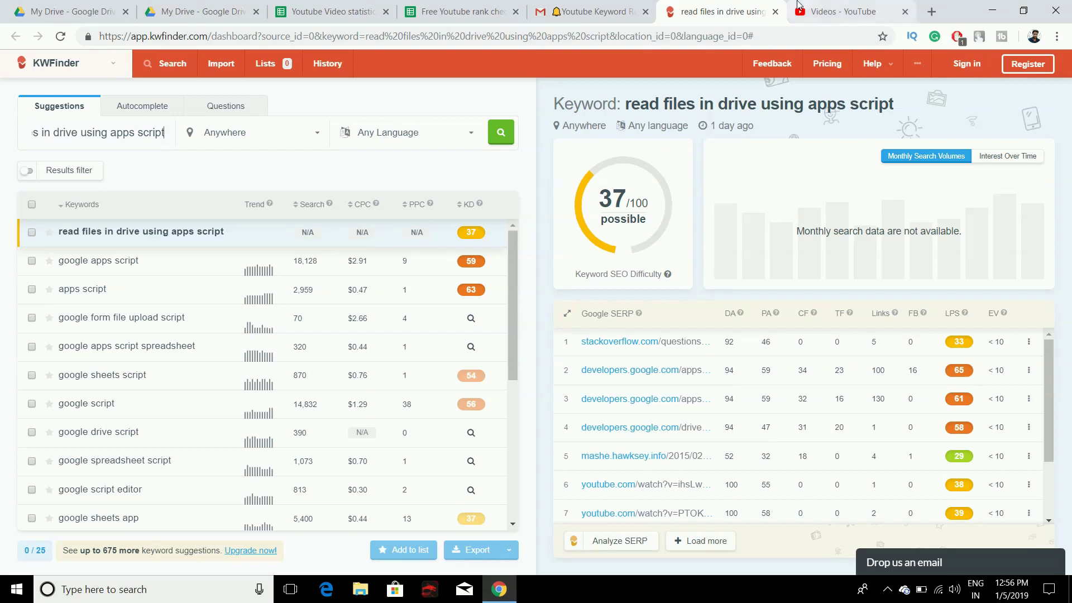
click(775, 11)
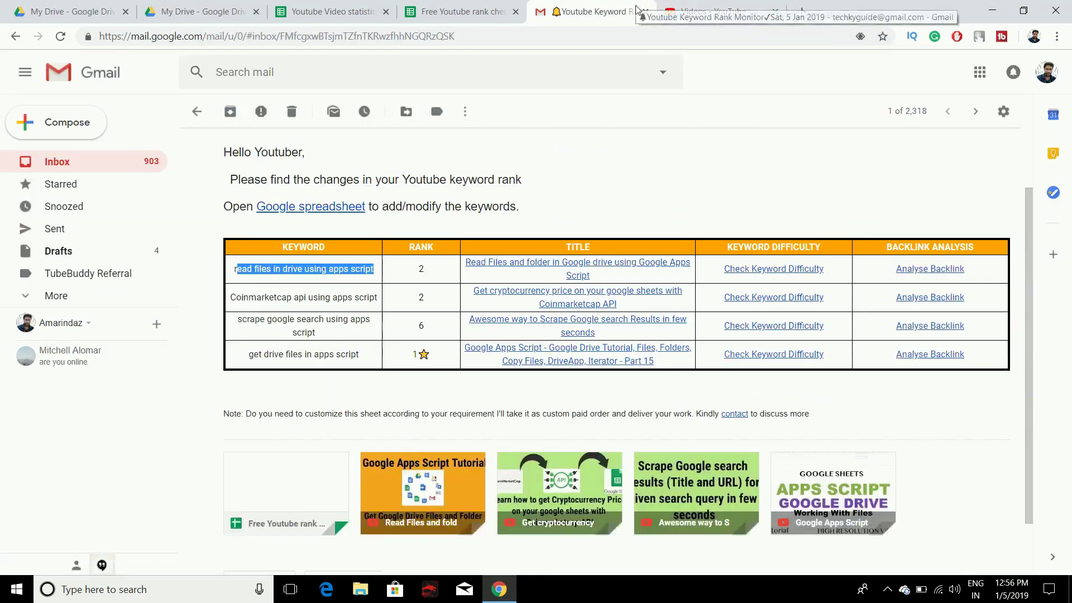
- Check the first video's SEMrush backlink page, close it, and copy the first keyword for a new tab
click(930, 274)
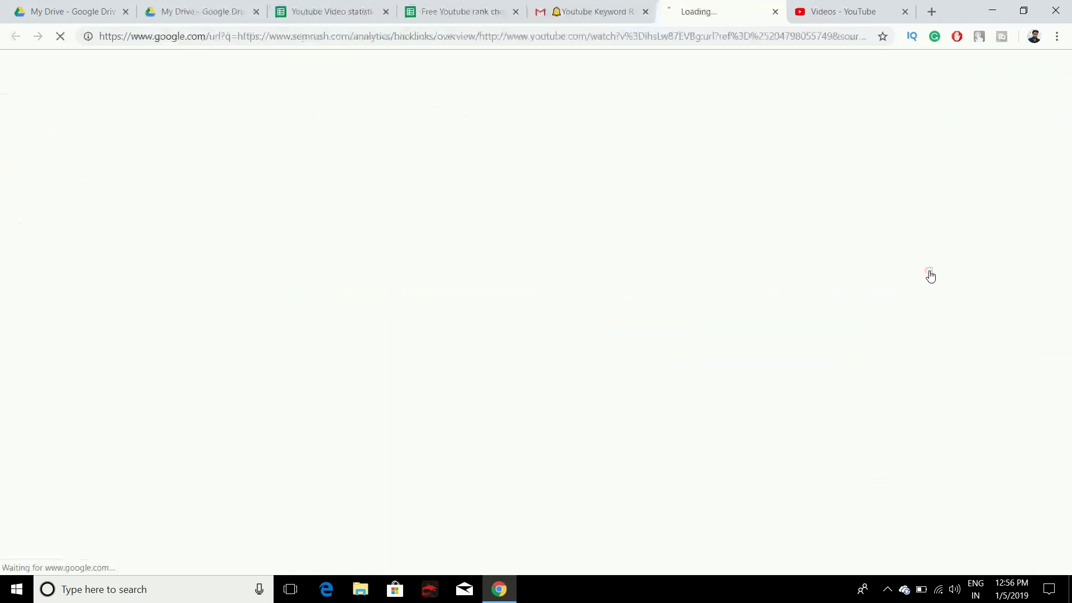
click(579, 7)
click(702, 4)
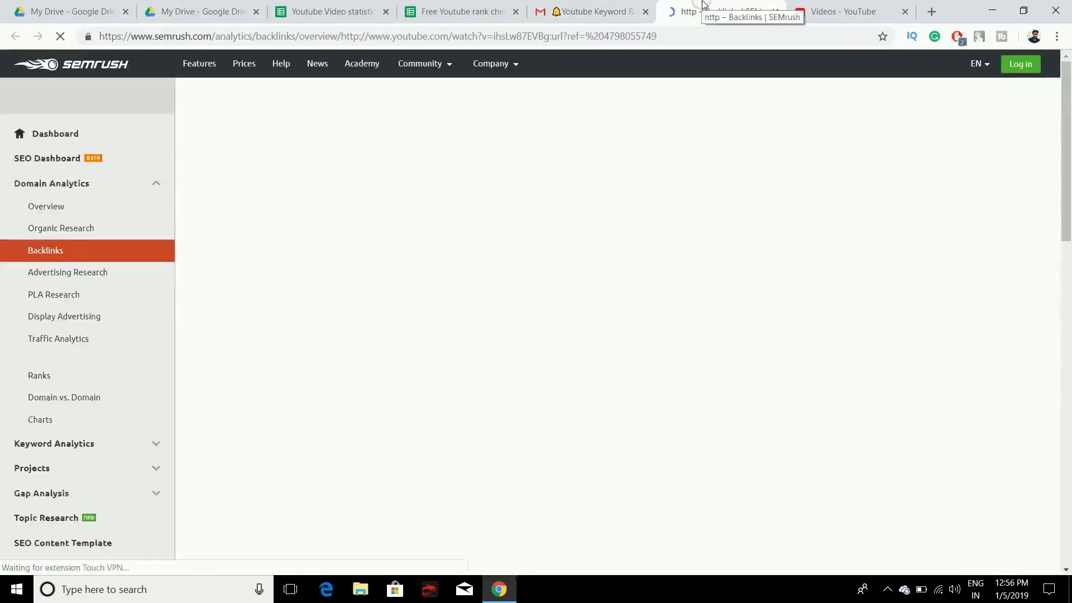
click(775, 11)
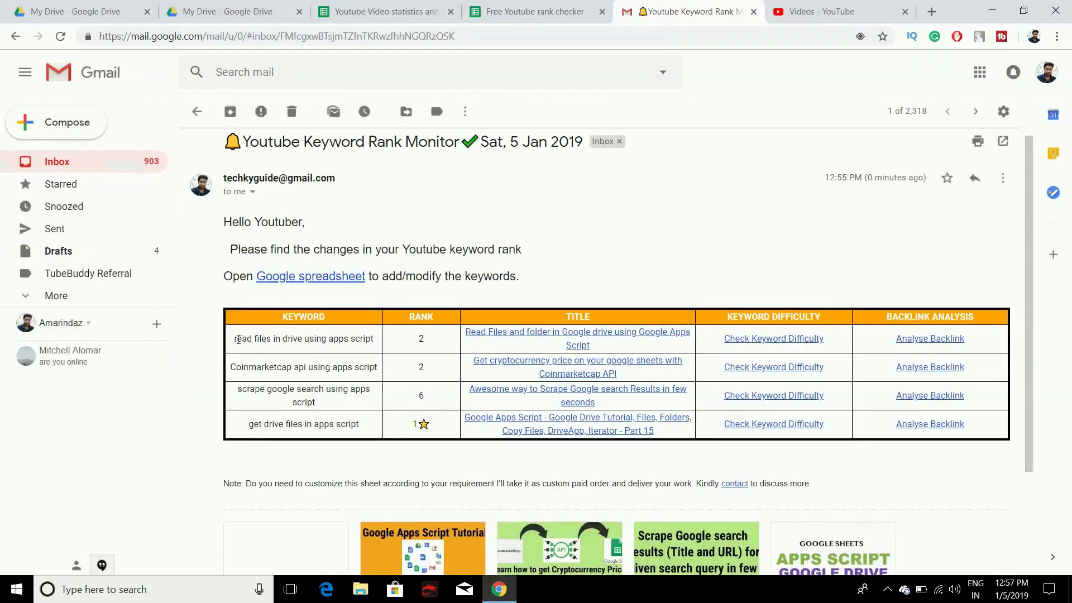
drag(250, 340, 371, 337)
key(ctrl+c)
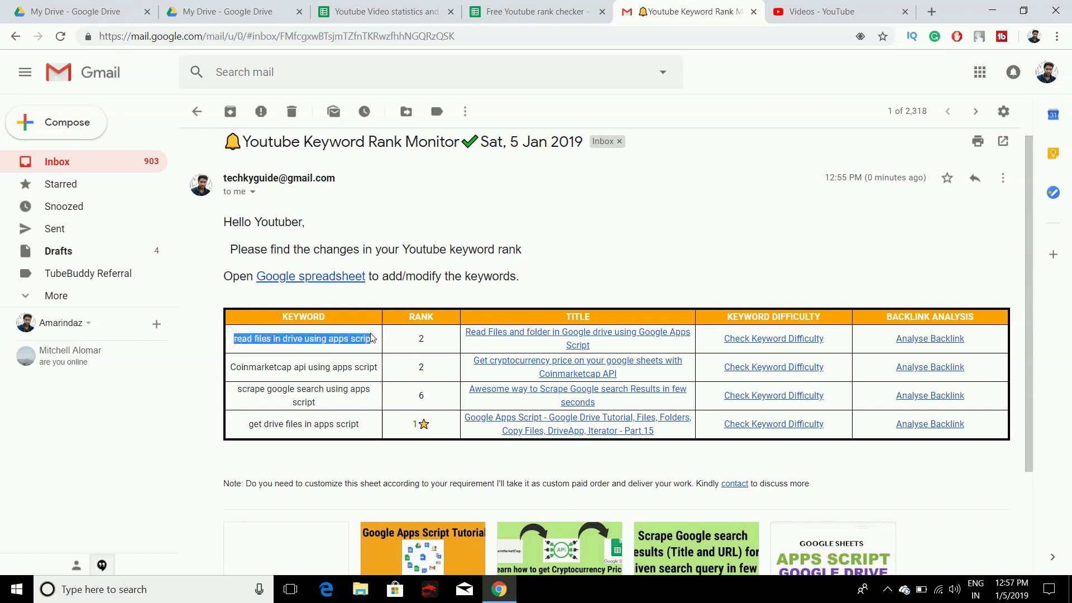
click(931, 11)
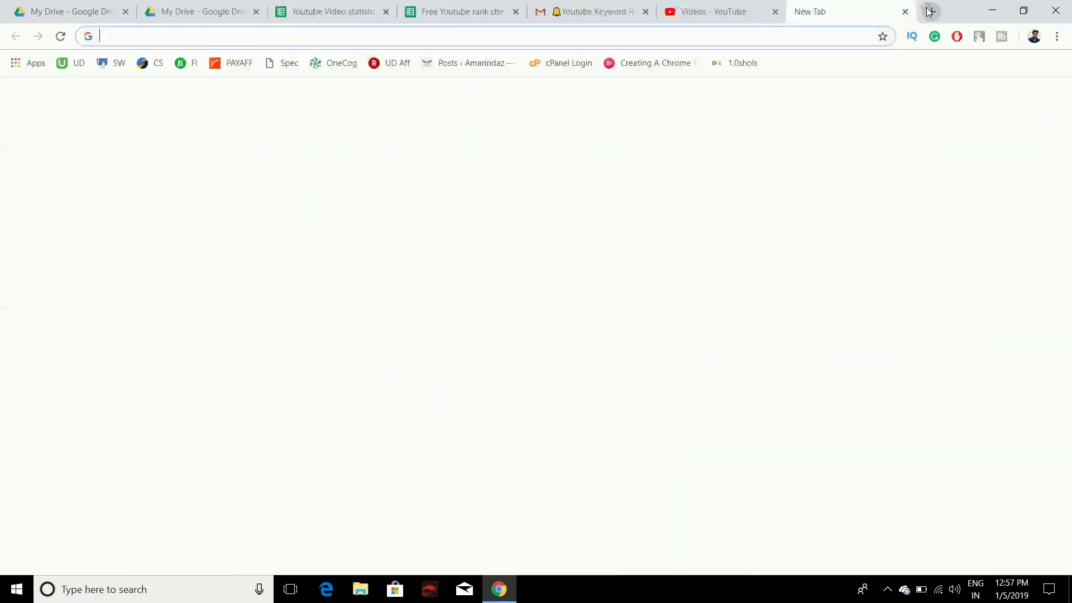
- Search YouTube for 'read files in drive using apps scrip', confirming the Read Files video ranks second, then go back to Gmail
text(y)
key(Return)
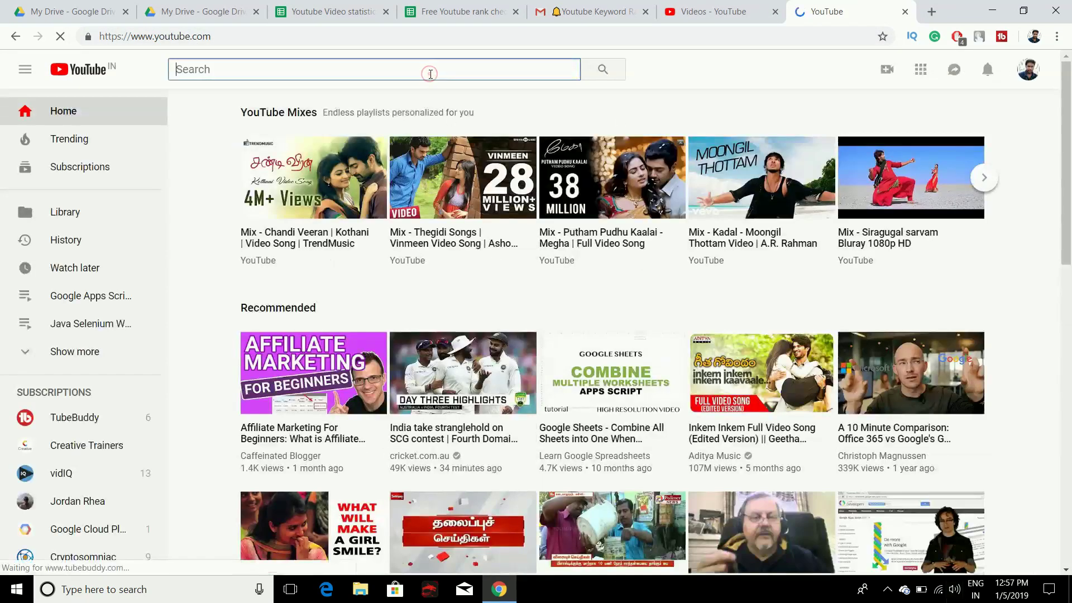
click(430, 73)
key(ctrl+v)
key(Return)
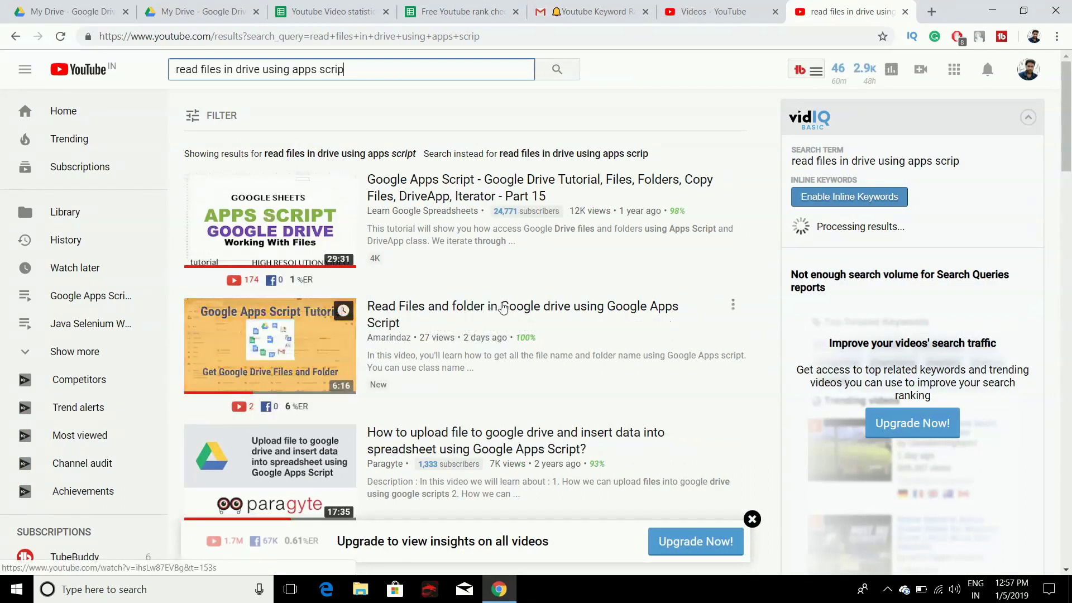
click(623, 5)
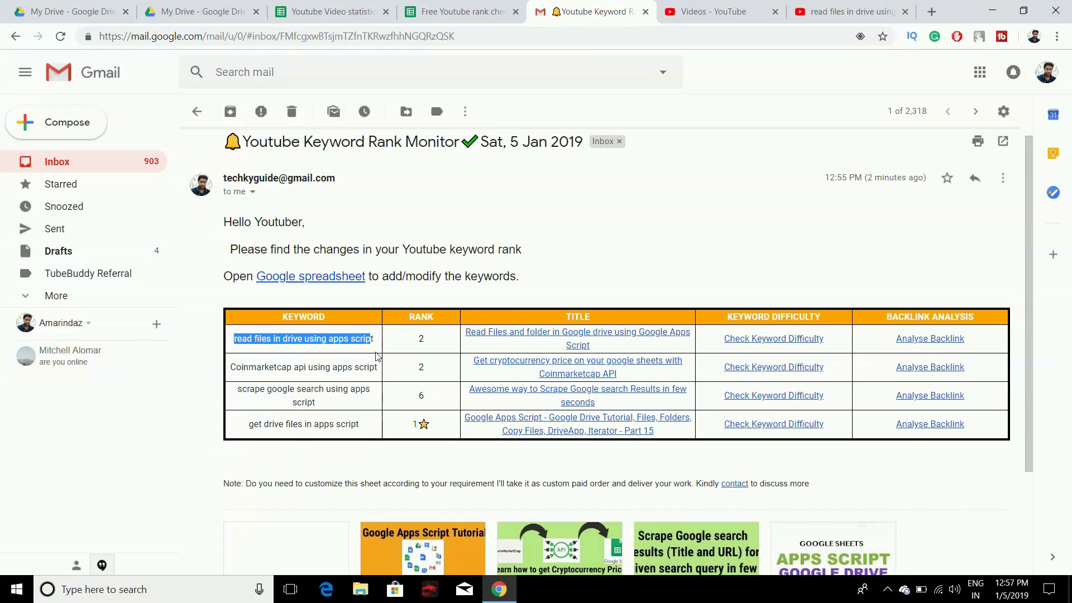
- Deselect the keyword in the rank email and switch to the Read Files video's Info panel in YouTube's video manager
click(427, 344)
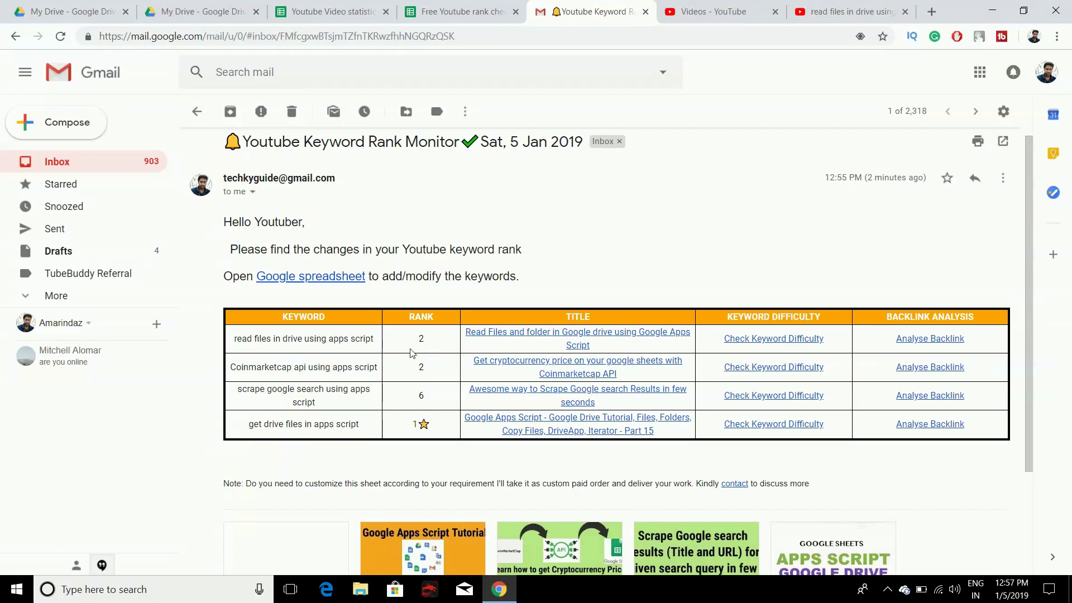
click(420, 340)
click(427, 341)
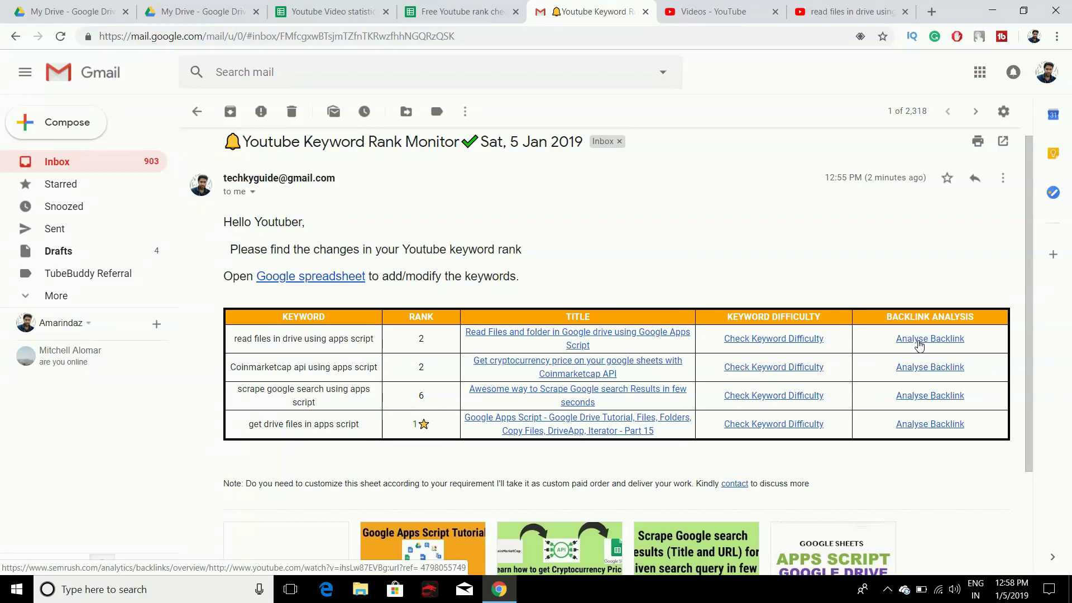
click(710, 12)
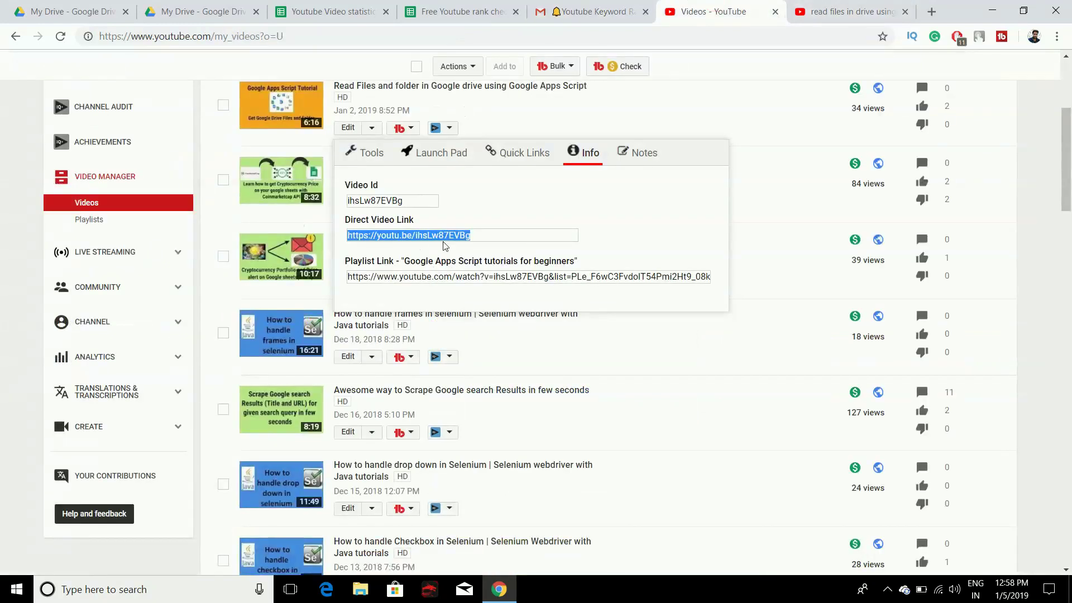
- Go back to the Youtube Keyword Rank Monitor email listing ranks 2, 2, 6 and 1
click(614, 11)
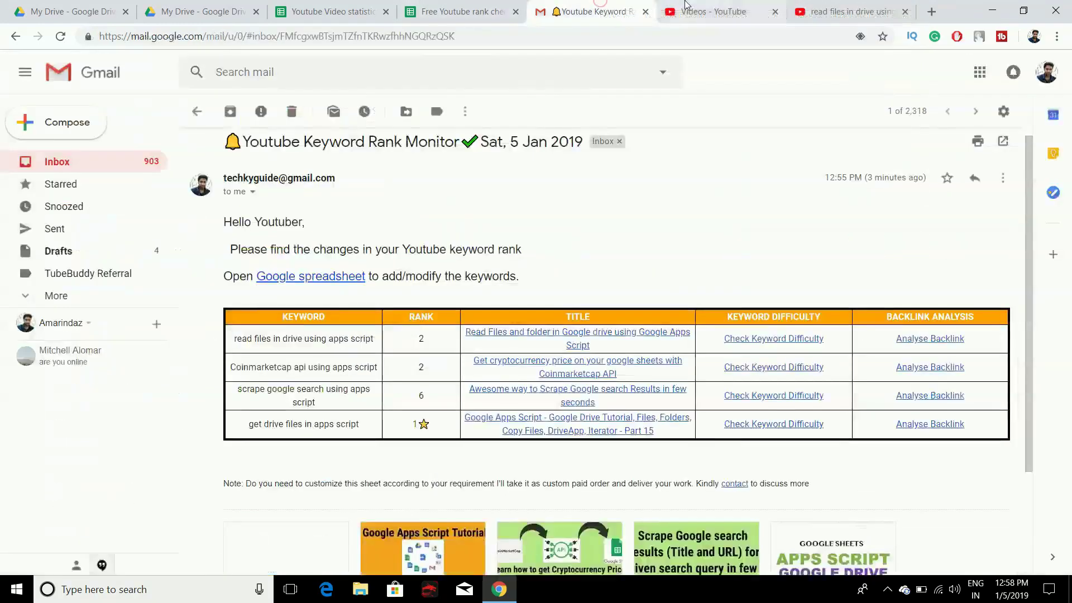